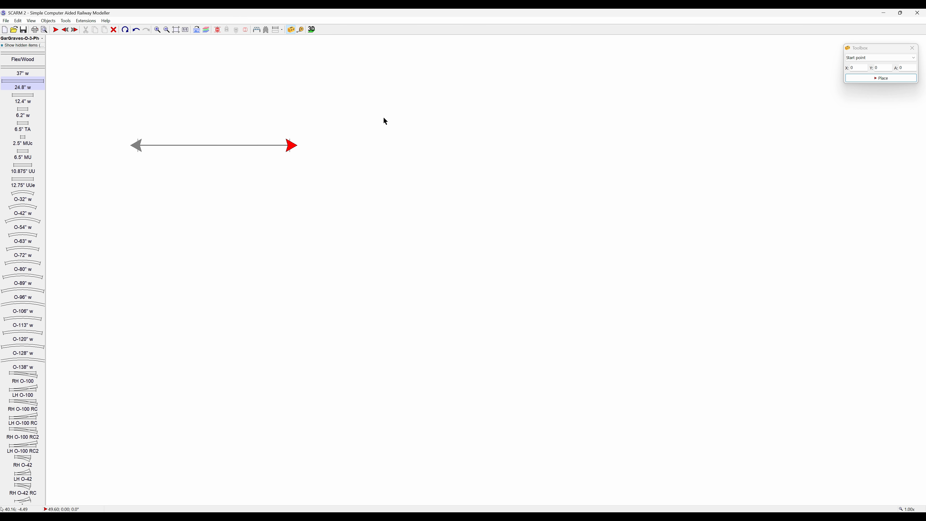
Step: Extend the straight line with three more 24.8" w track pieces
{"action": "key", "text": "Insert"}
{"action": "key", "text": "Insert"}
{"action": "key", "text": "Insert"}
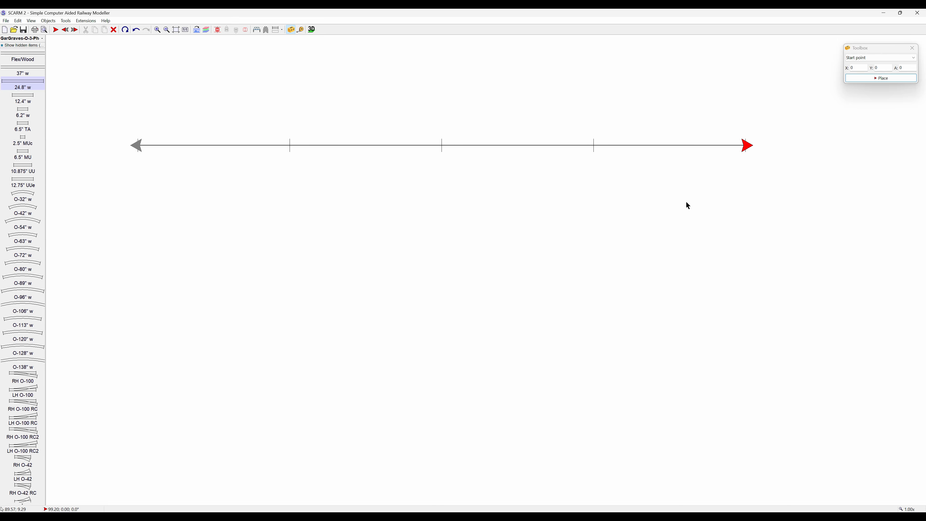
Step: Select the whole section of connected tracks, then show the track heights and enable height adjustment for the section
{"action": "left_click", "coordinate": [645, 145]}
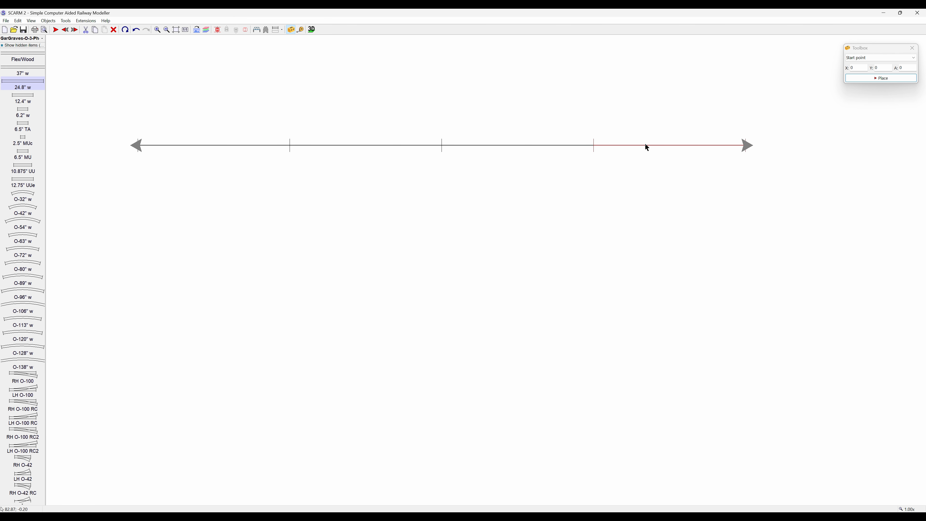
{"action": "right_click", "coordinate": [645, 145]}
{"action": "mouse_move", "coordinate": [685, 221]}
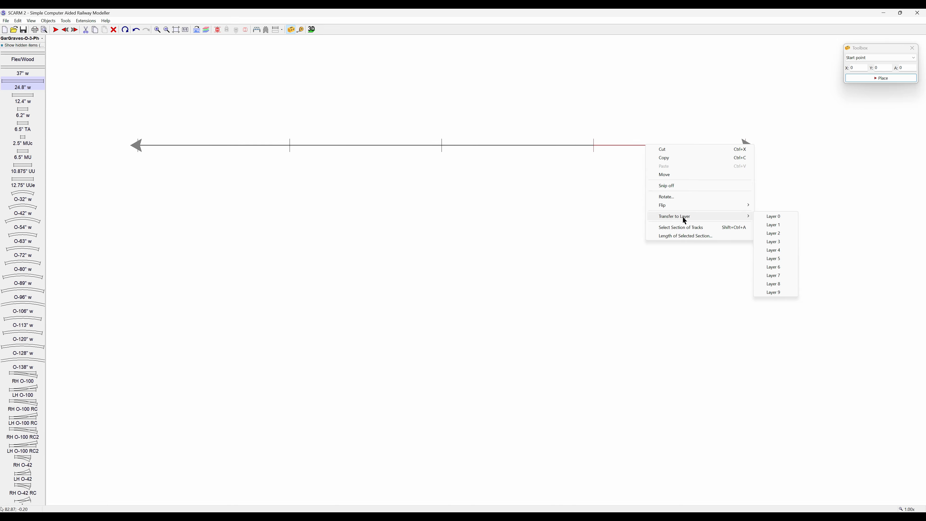
{"action": "left_click", "coordinate": [681, 227]}
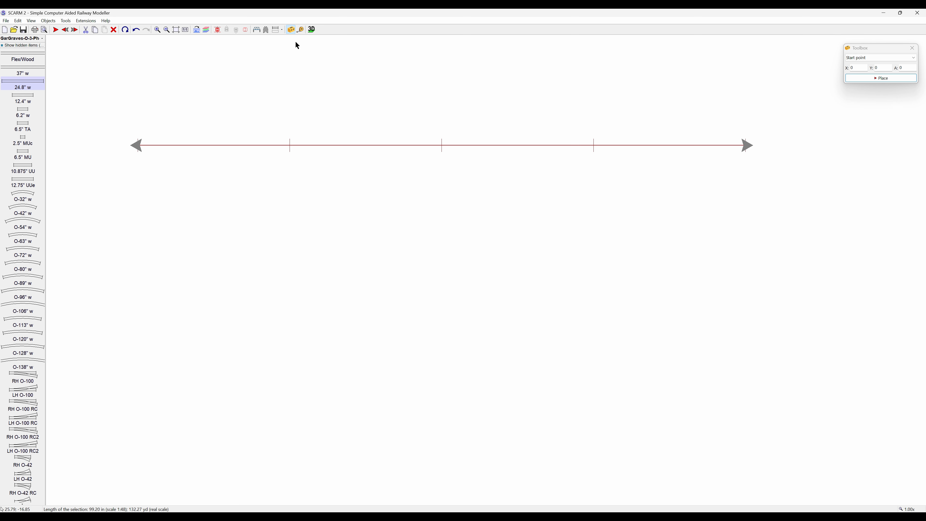
{"action": "left_click", "coordinate": [218, 31]}
{"action": "left_click", "coordinate": [245, 29]}
Step: Raise the right end of the selected track section to a height of 2.44, keeping the left end at 0
{"action": "left_click", "coordinate": [746, 146]}
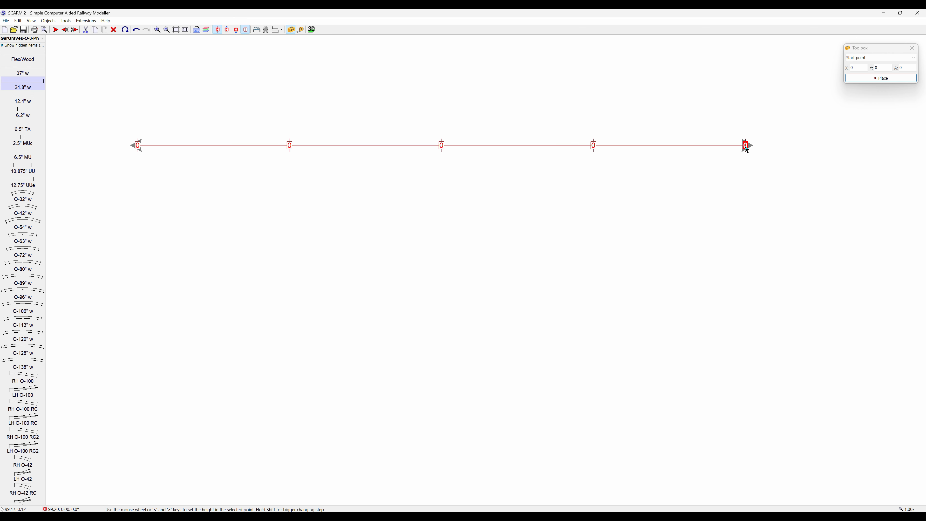
{"action": "scroll", "coordinate": [774, 184], "scroll_direction": "up", "scroll_amount": 3}
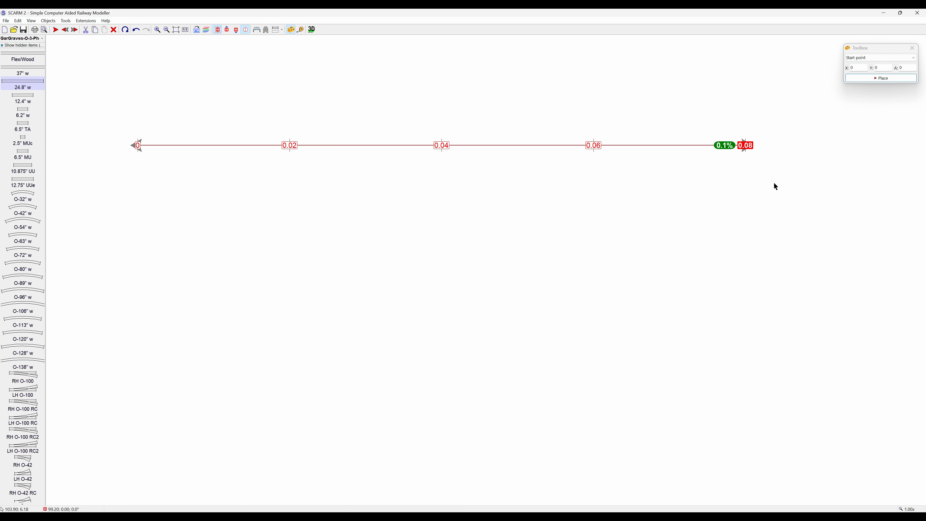
{"action": "scroll", "coordinate": [774, 183], "scroll_direction": "up", "scroll_amount": 5}
{"action": "scroll", "coordinate": [775, 183], "scroll_direction": "up", "scroll_amount": 6}
{"action": "scroll", "coordinate": [774, 183], "scroll_direction": "up", "scroll_amount": 9}
{"action": "scroll", "coordinate": [775, 183], "scroll_direction": "up", "scroll_amount": 4}
{"action": "scroll", "coordinate": [774, 183], "scroll_direction": "up", "scroll_amount": 2}
{"action": "scroll", "coordinate": [741, 163], "scroll_direction": "up", "scroll_amount": 1}
{"action": "scroll", "coordinate": [741, 163], "scroll_direction": "down", "scroll_amount": 1}
Step: Examine the sloping track and its supports from the side in the 3D view
{"action": "left_click", "coordinate": [311, 30]}
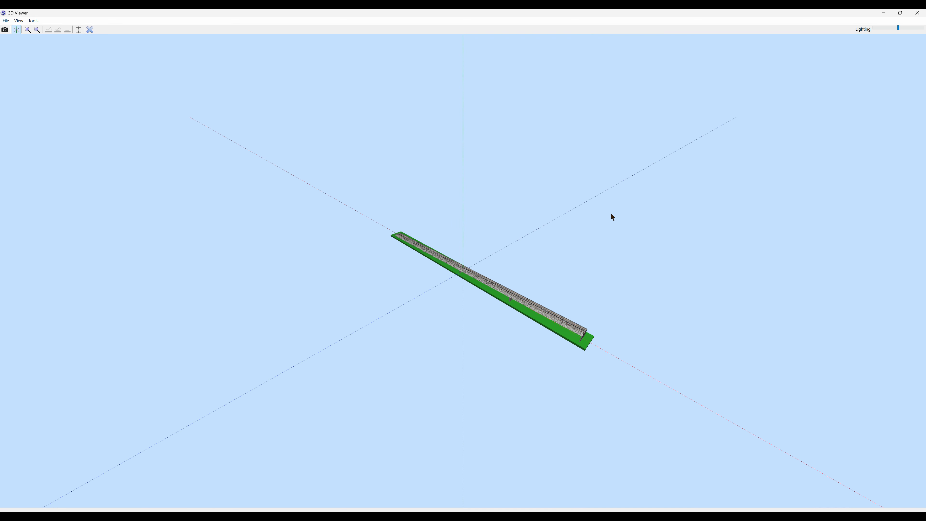
{"action": "left_click_drag", "start_coordinate": [612, 214], "coordinate": [616, 209]}
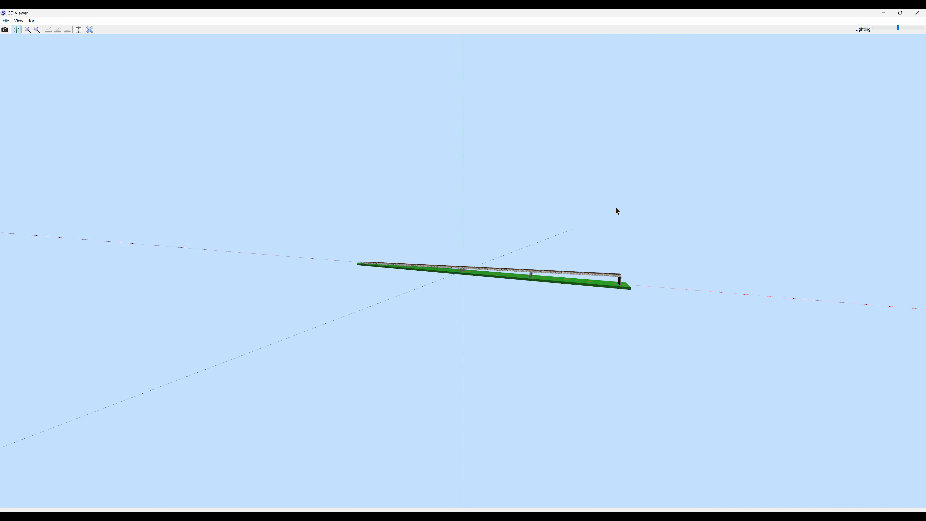
{"action": "scroll", "coordinate": [616, 211], "scroll_direction": "up", "scroll_amount": 5}
{"action": "left_click_drag", "start_coordinate": [620, 198], "coordinate": [754, 220]}
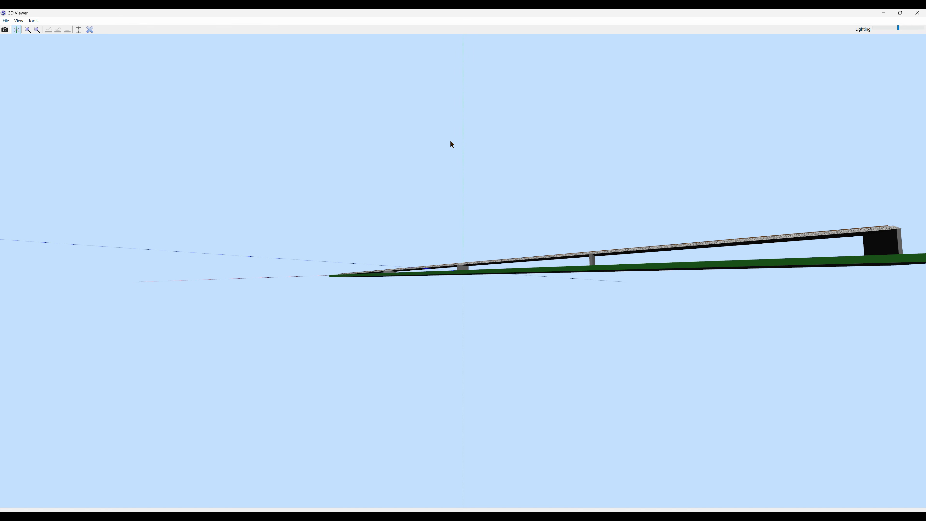
{"action": "left_click", "coordinate": [91, 30]}
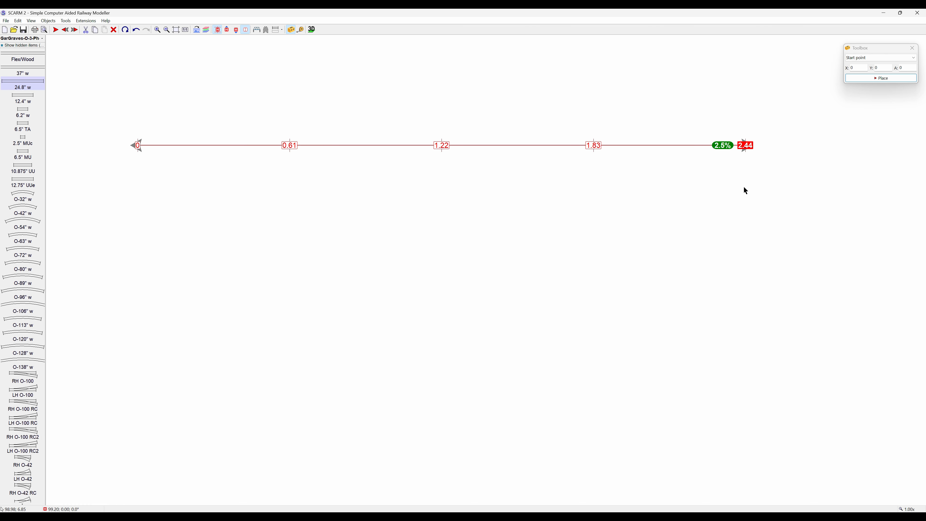
{"action": "left_click", "coordinate": [767, 157]}
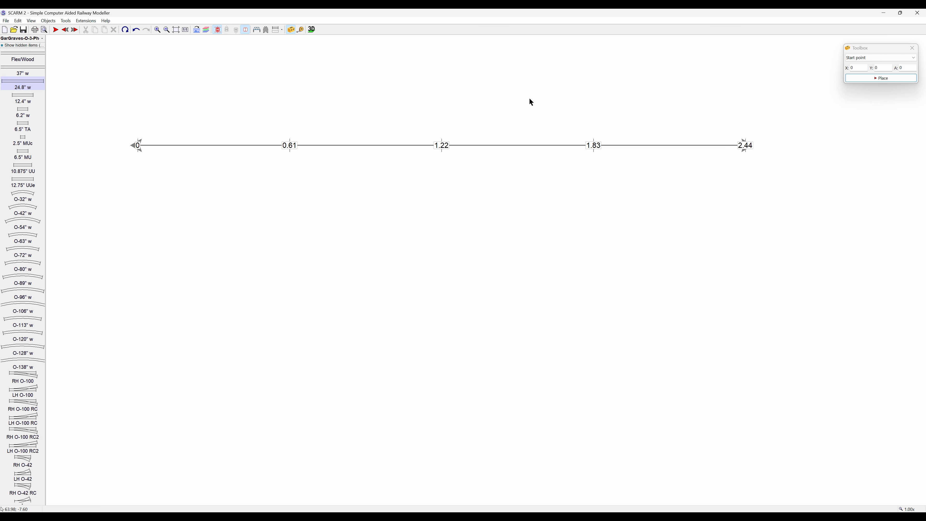
{"action": "left_click", "coordinate": [312, 29]}
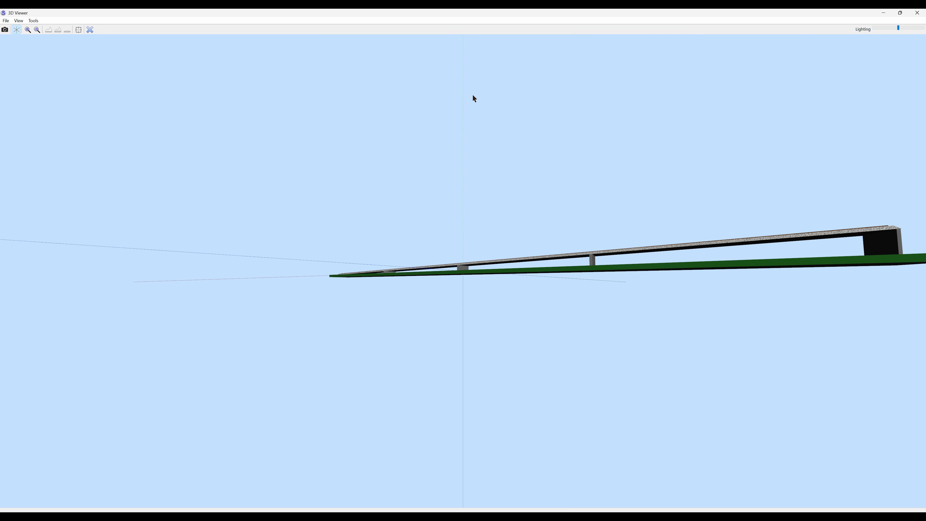
{"action": "left_click", "coordinate": [90, 30]}
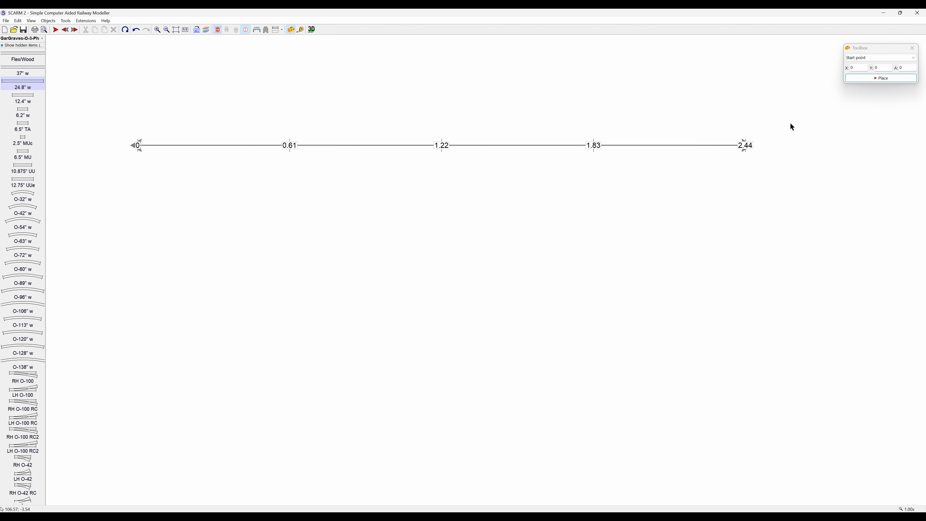
Step: Undo the height changes while keeping all four track pieces
{"action": "left_click", "coordinate": [137, 31]}
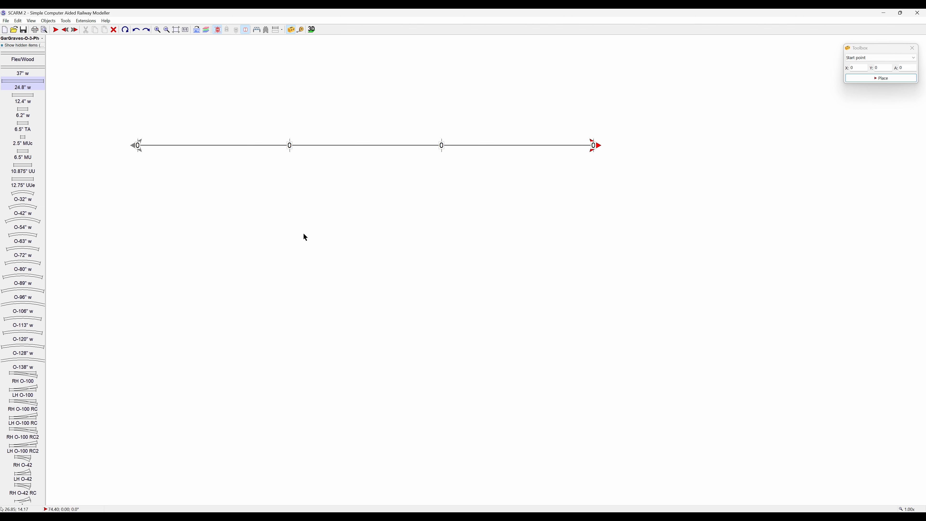
{"action": "left_click", "coordinate": [147, 30]}
Step: Select all four track pieces, raise every point to a height of 2.44, and check the elevated line in 3D
{"action": "left_click_drag", "start_coordinate": [778, 110], "coordinate": [102, 171]}
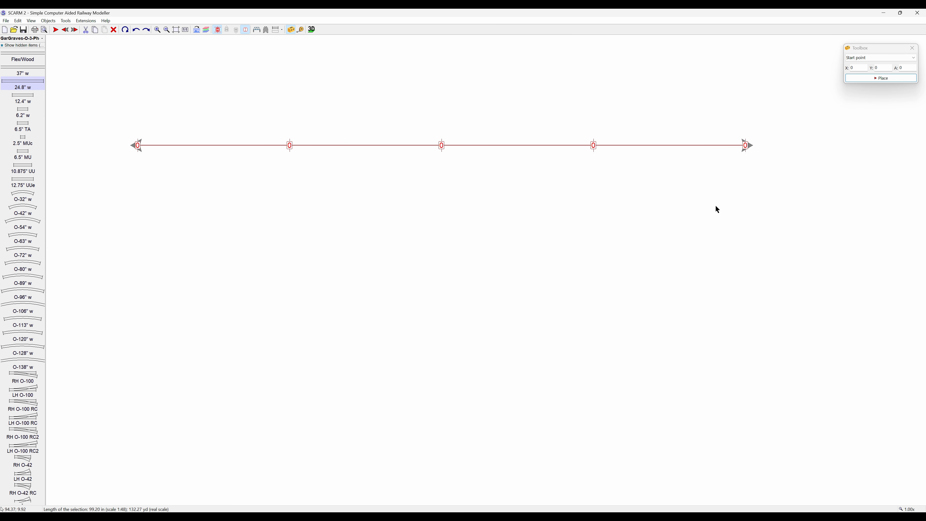
{"action": "left_click", "coordinate": [746, 146]}
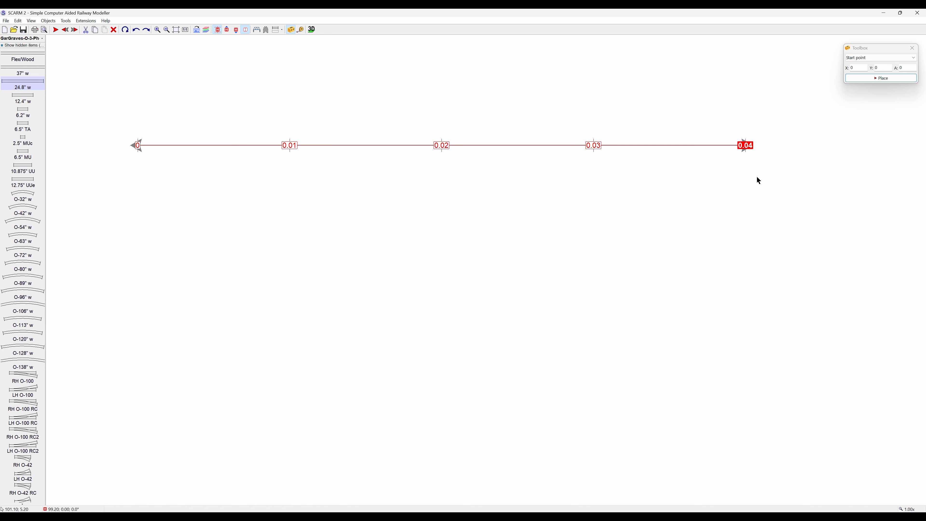
{"action": "key", "text": "plus"}
{"action": "key", "text": "plus"}
{"action": "key", "text": "plus"}
{"action": "key", "text": "plus"}
{"action": "key", "text": "plus"}
{"action": "key", "text": "equal"}
{"action": "left_click", "coordinate": [311, 29]}
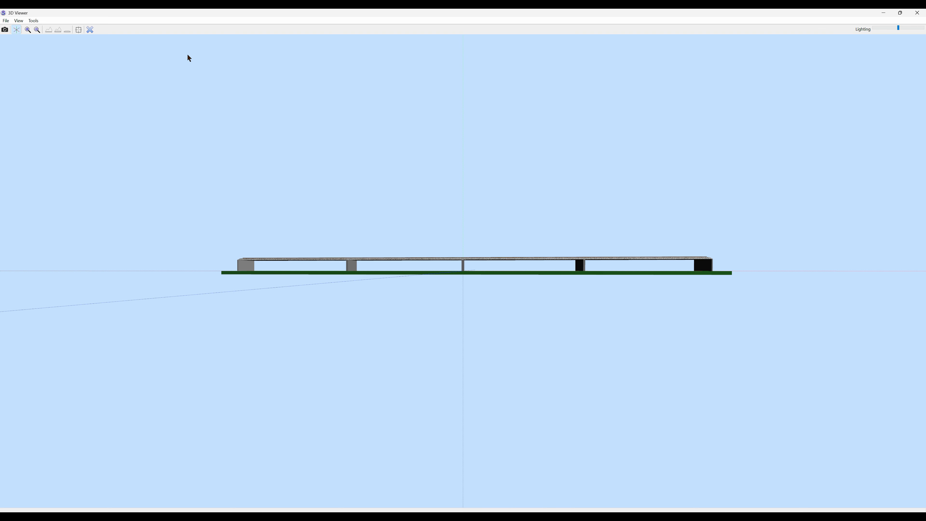
{"action": "left_click", "coordinate": [90, 29]}
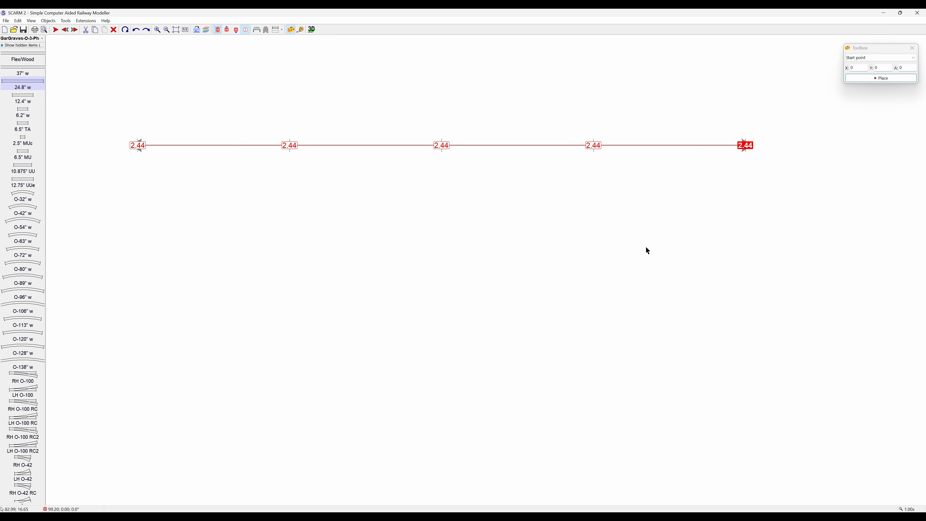
Step: Set the height of the track's left end to 0 so the section slopes, and check it in 3D
{"action": "left_click", "coordinate": [139, 146]}
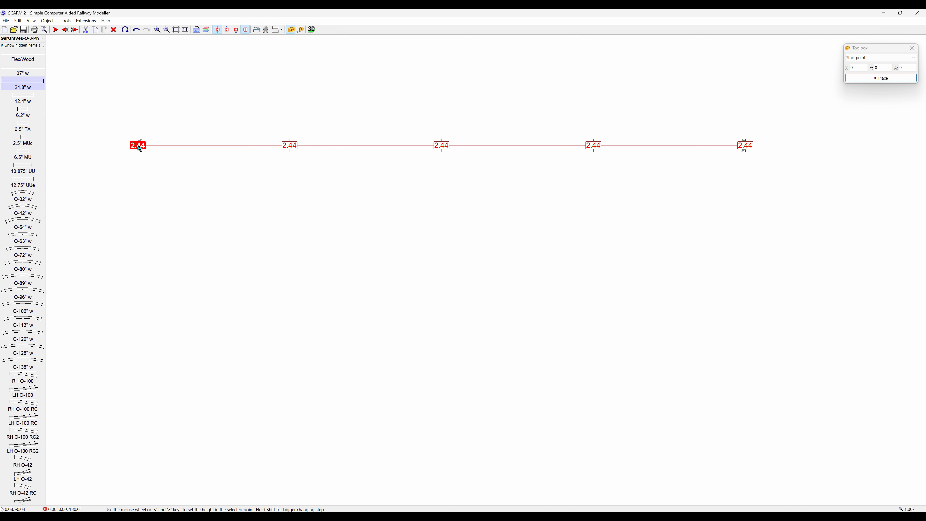
{"action": "type", "text": "0"}
{"action": "key", "text": "Return"}
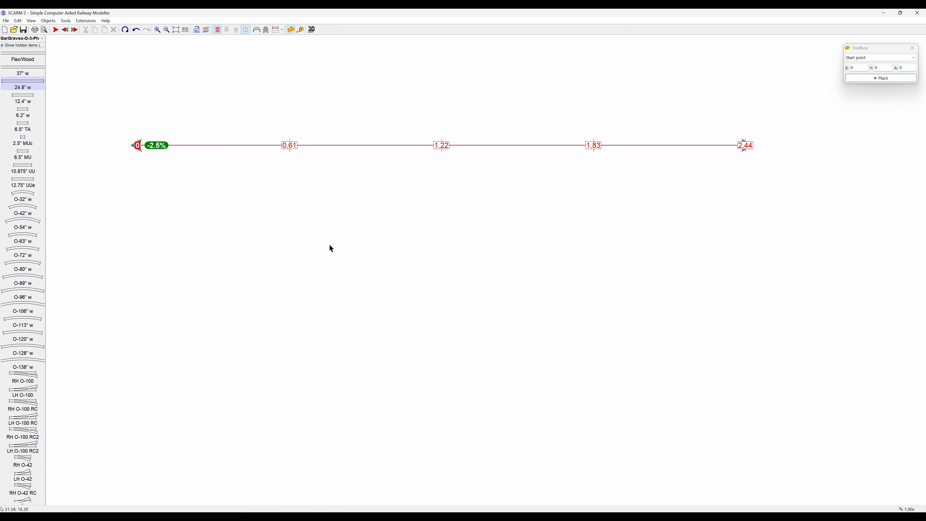
{"action": "left_click", "coordinate": [338, 248]}
{"action": "left_click", "coordinate": [312, 30]}
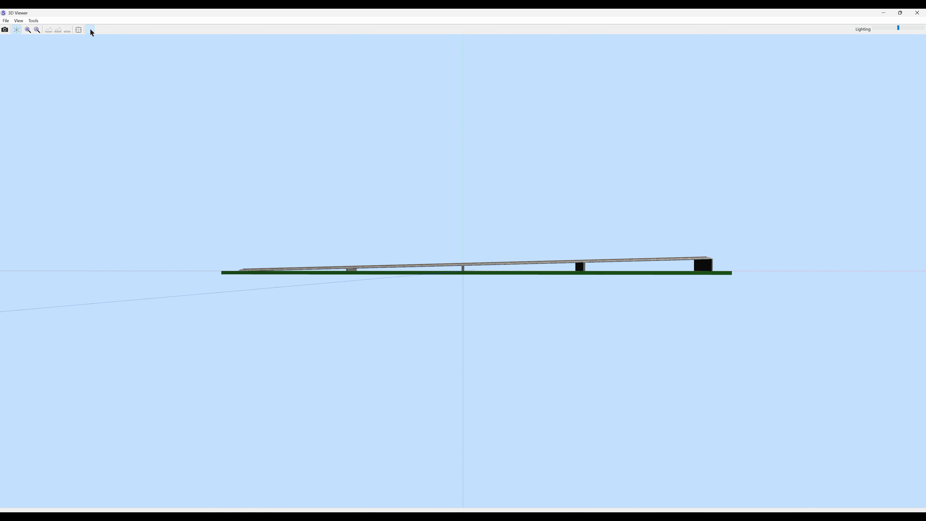
{"action": "key", "text": "Escape"}
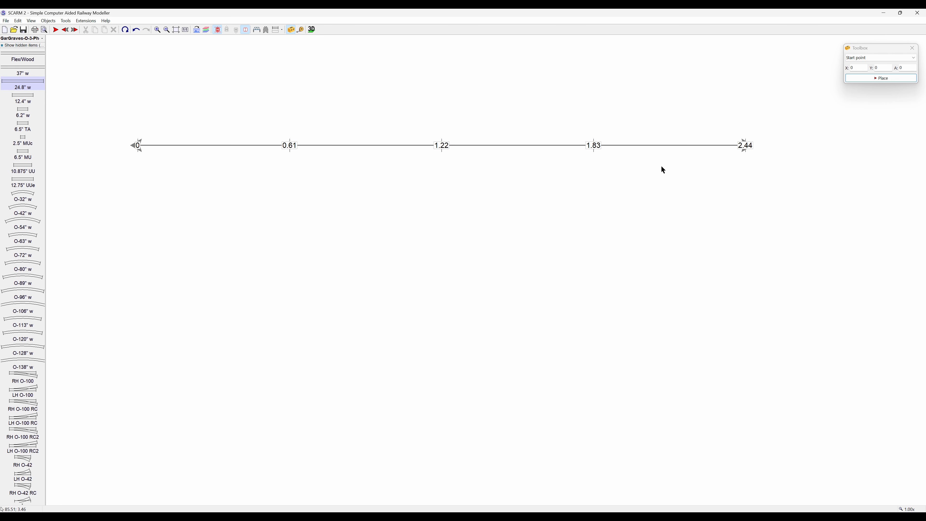
Step: Colour the leftmost track piece red
{"action": "left_click", "coordinate": [220, 146]}
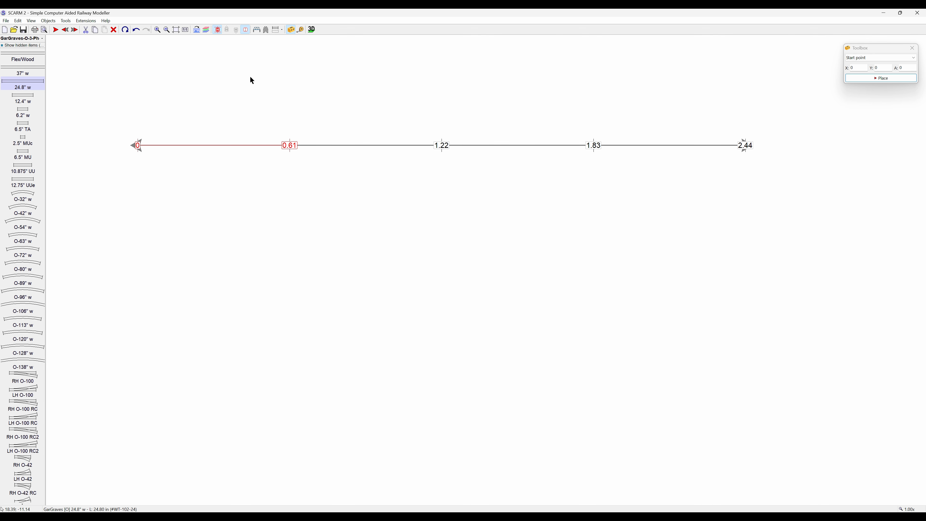
{"action": "left_click", "coordinate": [282, 29]}
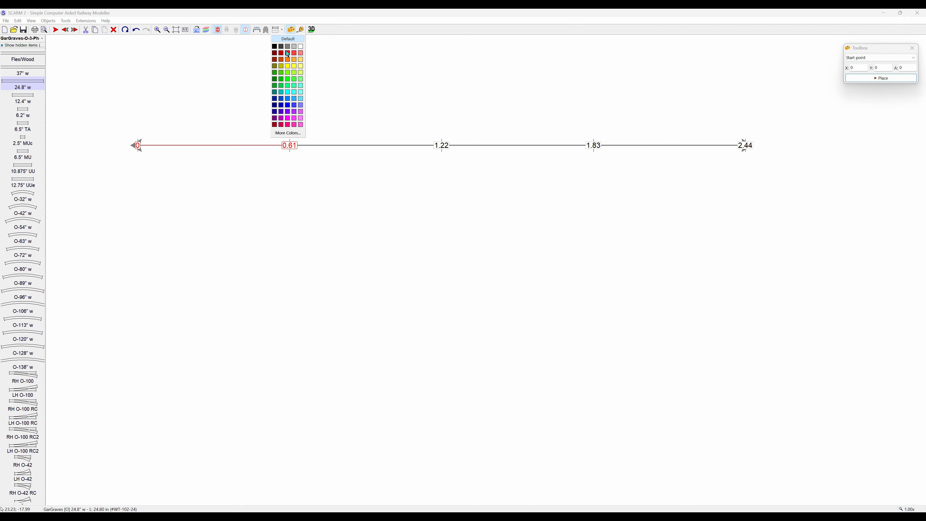
{"action": "left_click", "coordinate": [288, 54]}
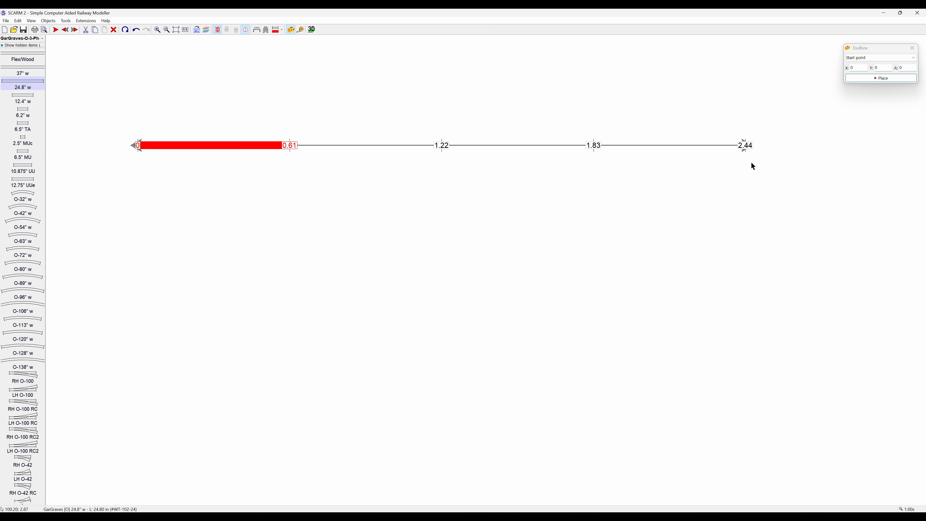
Step: Select the section of three uncoloured track pieces and lower its left end, at the joint with the red piece, to 0
{"action": "left_click", "coordinate": [688, 147]}
{"action": "right_click", "coordinate": [688, 147]}
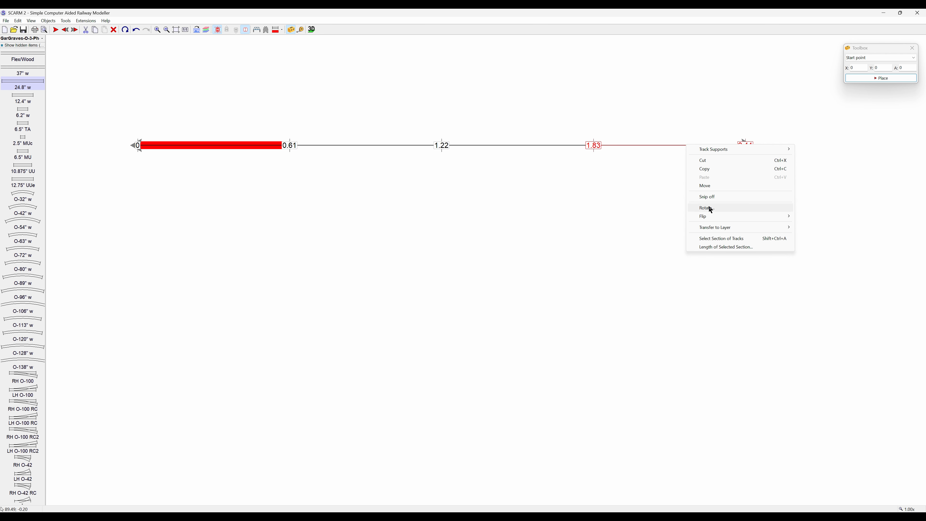
{"action": "left_click", "coordinate": [717, 239]}
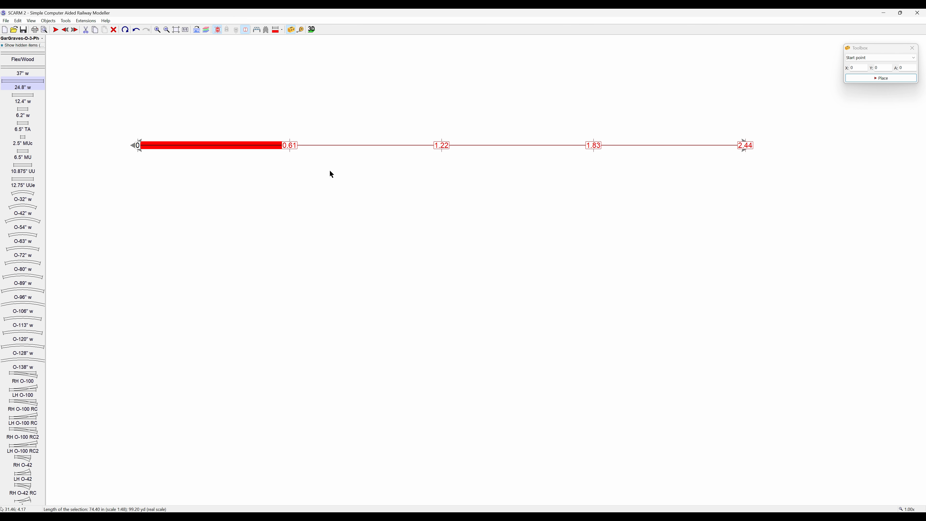
{"action": "left_click", "coordinate": [291, 148]}
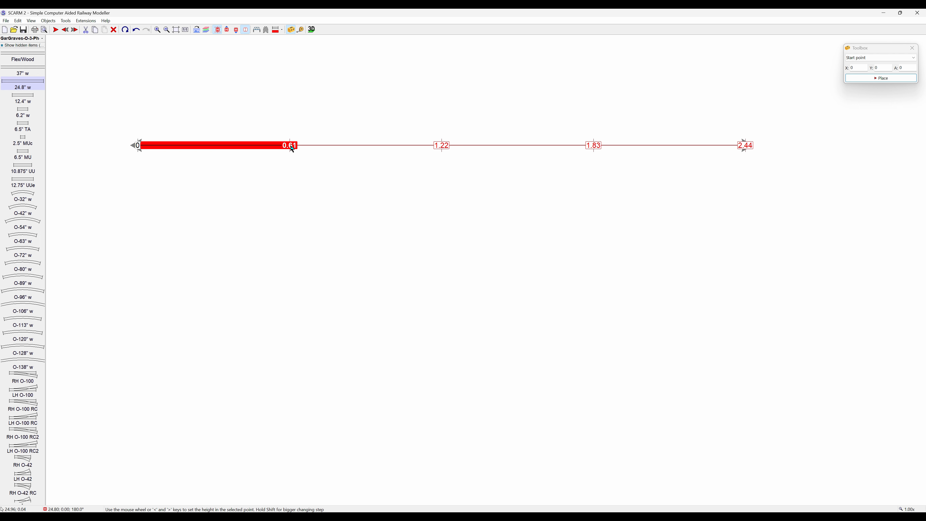
{"action": "scroll", "coordinate": [292, 148], "scroll_direction": "down", "scroll_amount": 3}
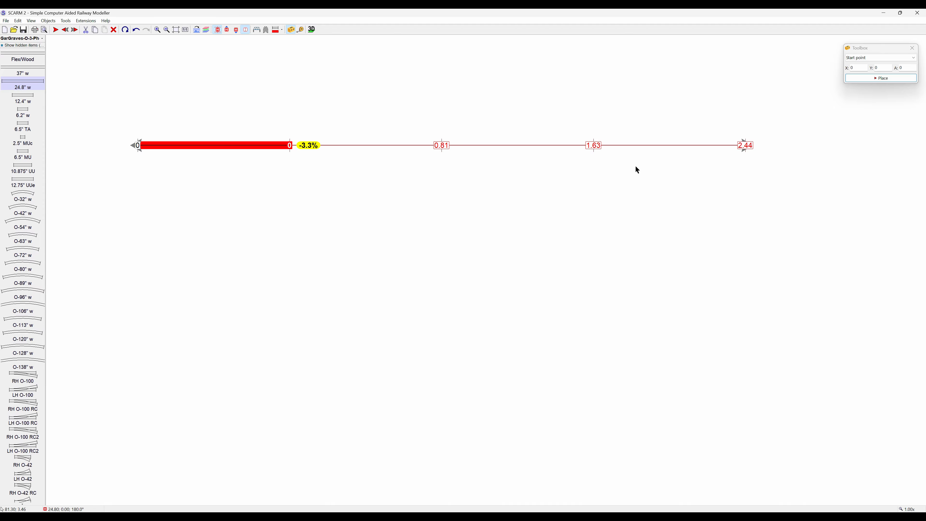
{"action": "left_click", "coordinate": [352, 170]}
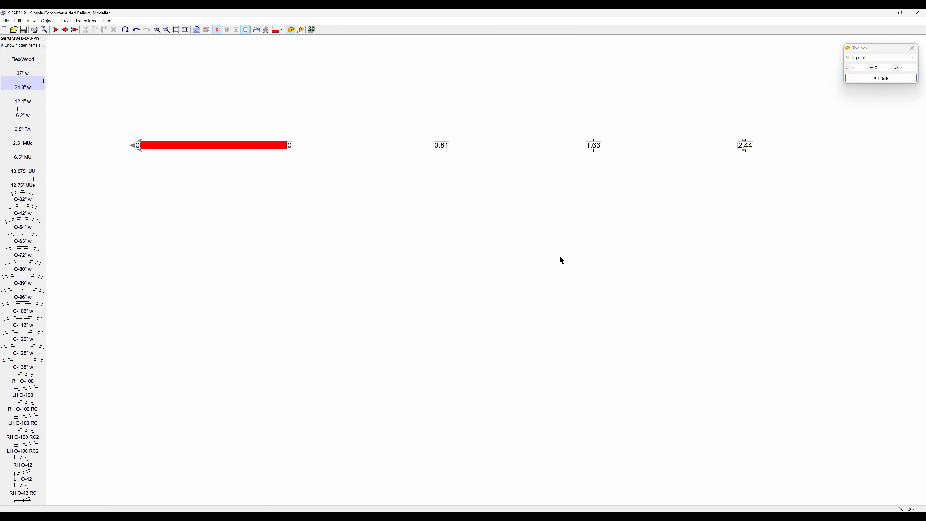
Step: Check the flat first piece and the slope in 3D, then undo the joint height and red colour changes
{"action": "left_click", "coordinate": [311, 29]}
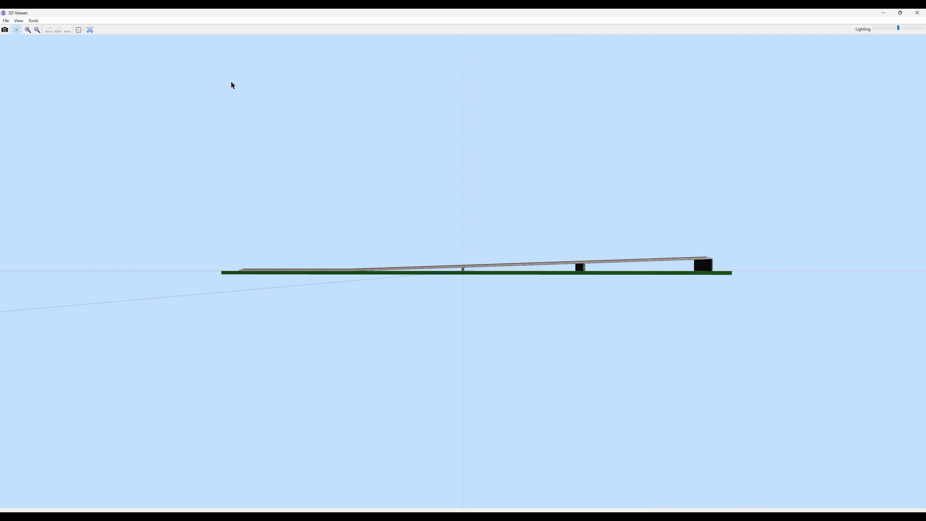
{"action": "left_click", "coordinate": [90, 30]}
{"action": "key", "text": "alt+Tab"}
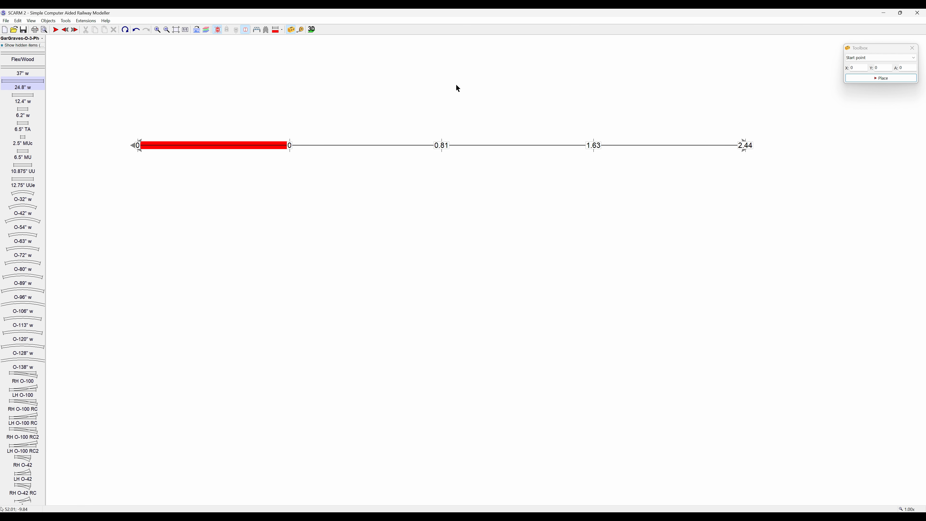
{"action": "key", "text": "ctrl+z"}
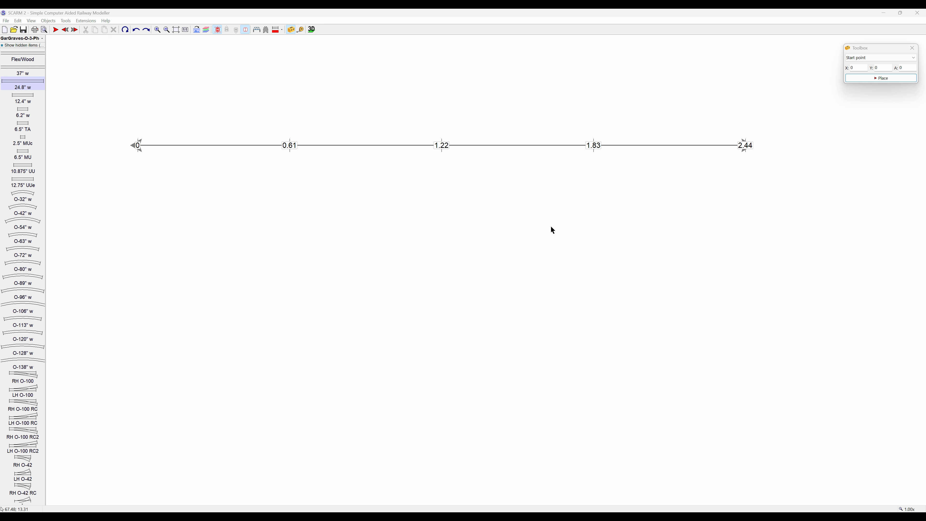
Step: Select the whole track run, open the layer list, and make Layer 1 visible and current
{"action": "left_click_drag", "start_coordinate": [780, 115], "coordinate": [101, 171]}
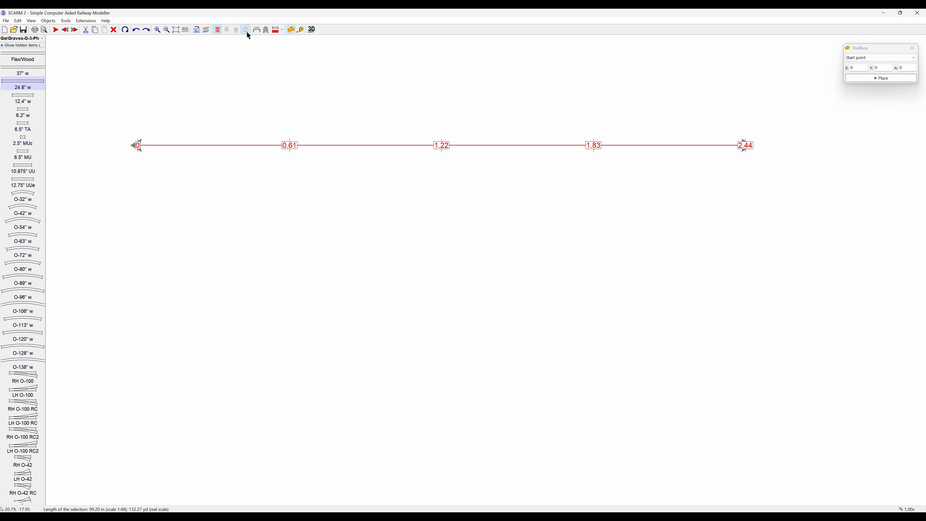
{"action": "left_click", "coordinate": [207, 32]}
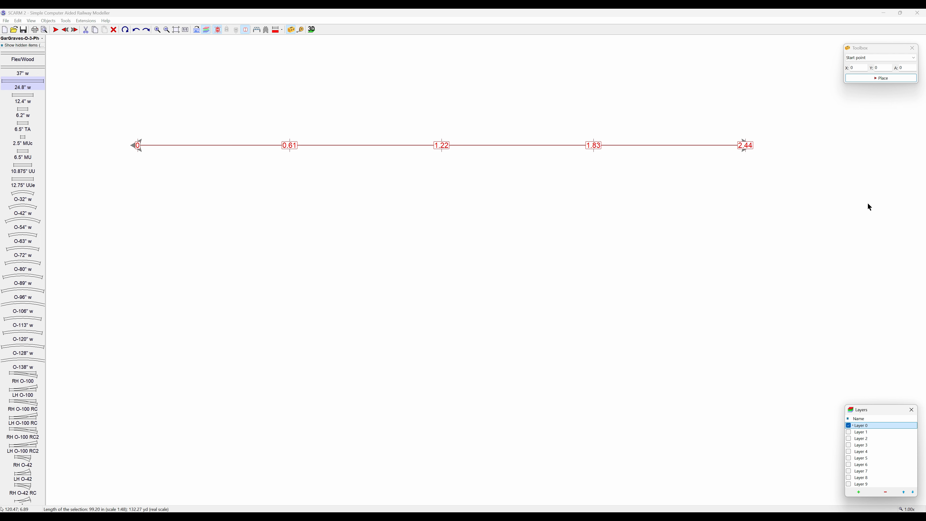
{"action": "left_click_drag", "start_coordinate": [875, 411], "coordinate": [847, 119]}
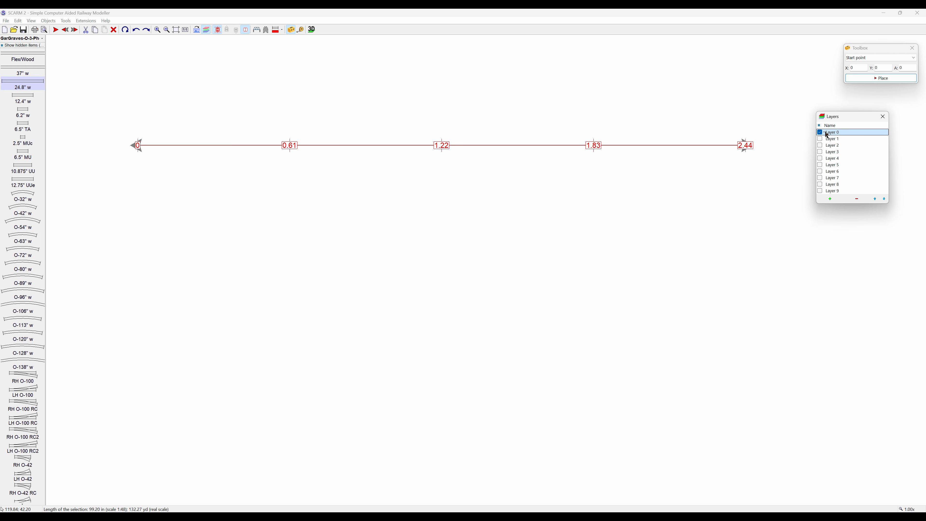
{"action": "left_click", "coordinate": [837, 138]}
{"action": "left_click", "coordinate": [821, 139]}
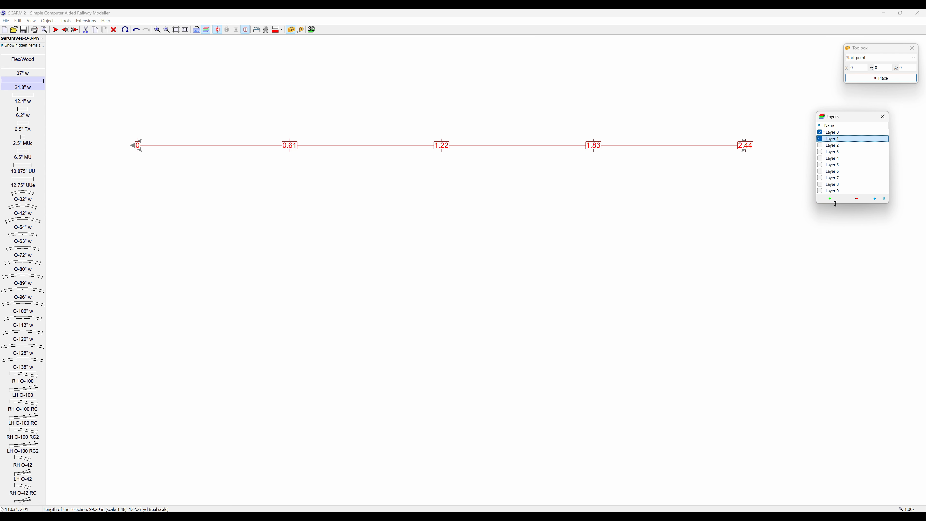
{"action": "left_click_drag", "start_coordinate": [836, 204], "coordinate": [835, 212]}
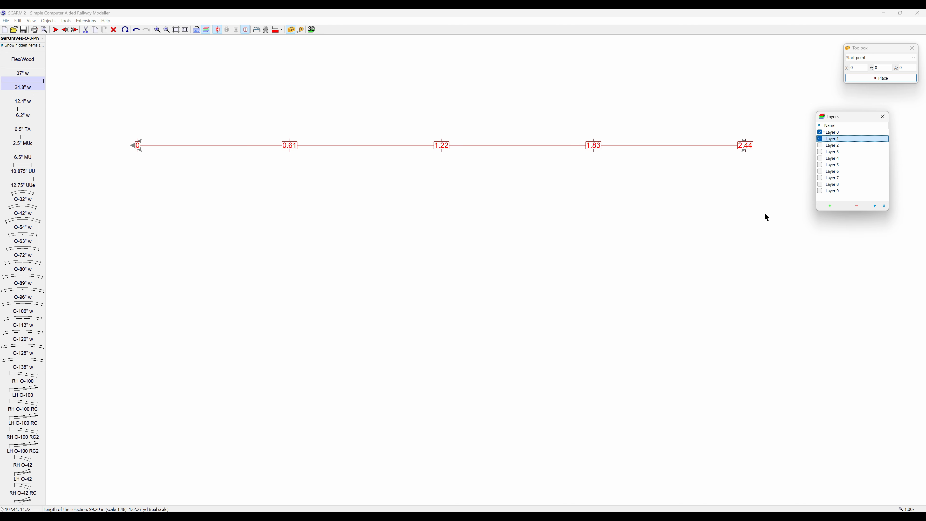
Step: Copy the selected track run and paste the copy onto Layer 1
{"action": "right_click", "coordinate": [470, 143]}
{"action": "left_click", "coordinate": [496, 169]}
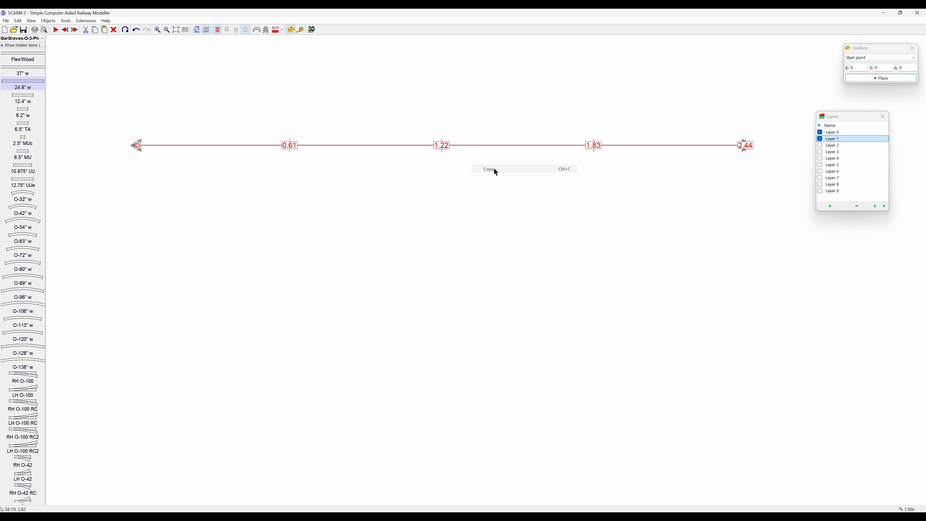
{"action": "right_click", "coordinate": [481, 144]}
{"action": "left_click", "coordinate": [503, 180]}
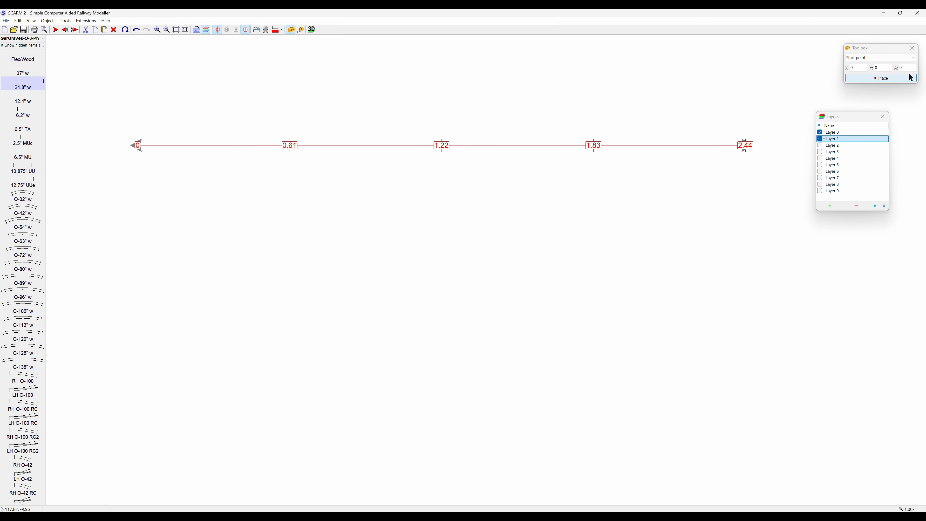
Step: Raise the pasted track run by 6 with a Height shift and check both track levels in 3D
{"action": "left_click", "coordinate": [913, 57]}
{"action": "left_click", "coordinate": [876, 96]}
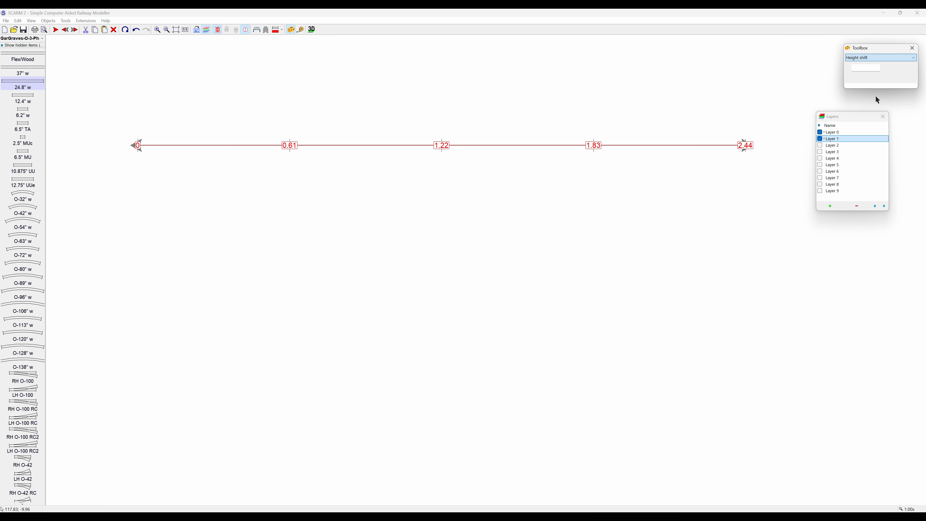
{"action": "left_click", "coordinate": [861, 66]}
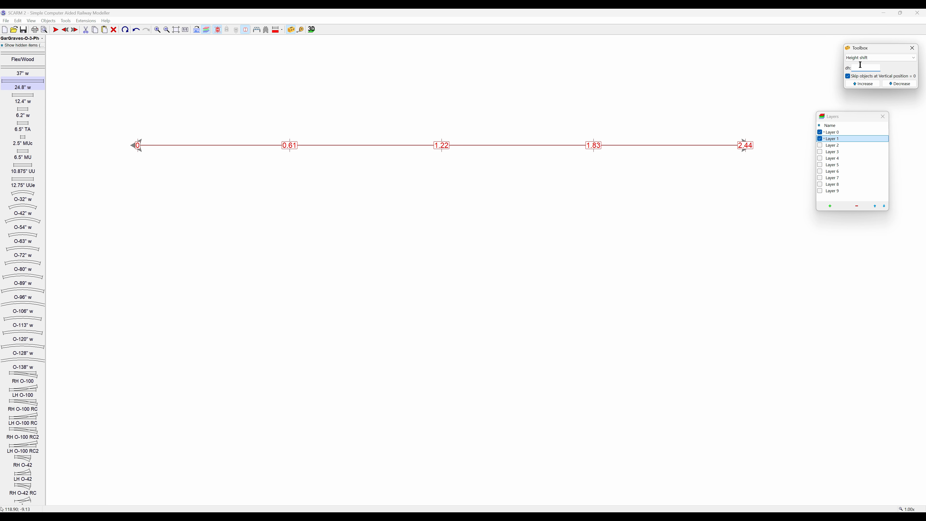
{"action": "left_click", "coordinate": [868, 88]}
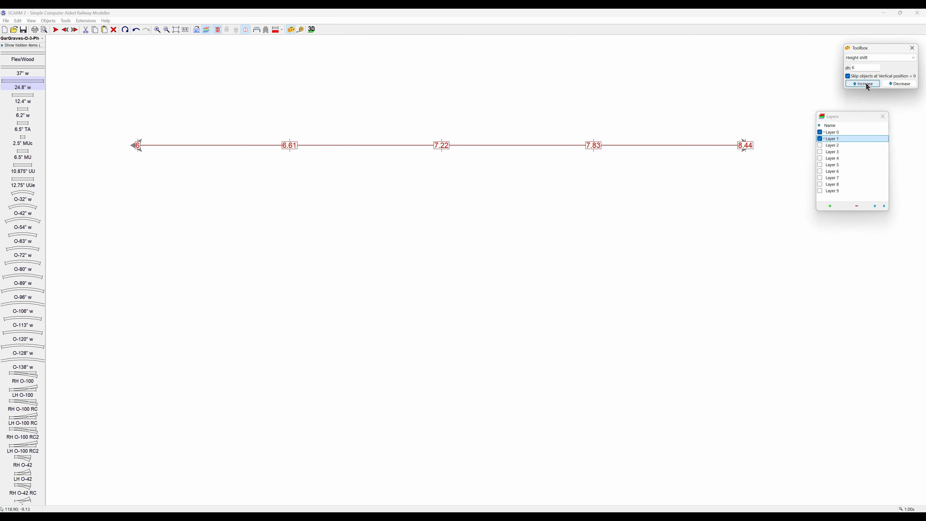
{"action": "left_click", "coordinate": [313, 30]}
{"action": "mouse_move", "coordinate": [676, 334]}
{"action": "left_mouse_down"}
{"action": "mouse_move", "coordinate": [661, 331]}
{"action": "mouse_move", "coordinate": [668, 334]}
{"action": "left_mouse_up"}
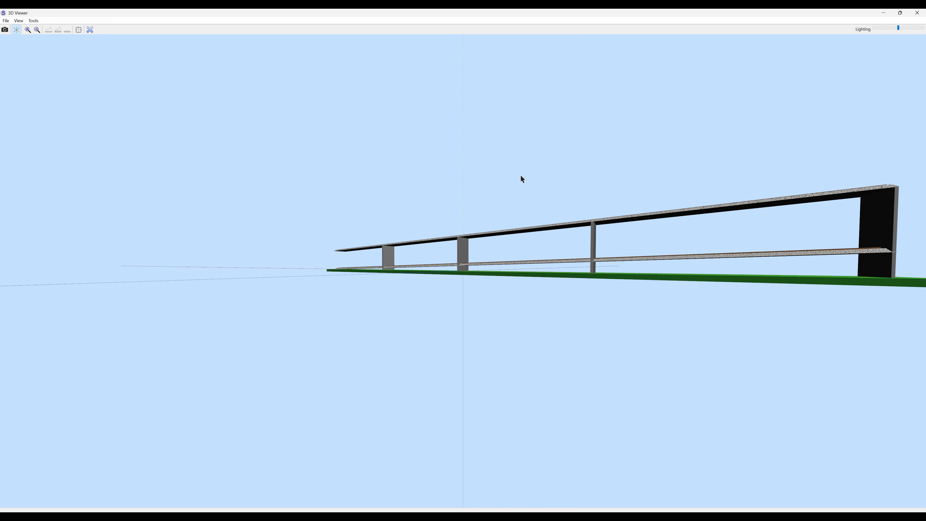
{"action": "left_click", "coordinate": [90, 29]}
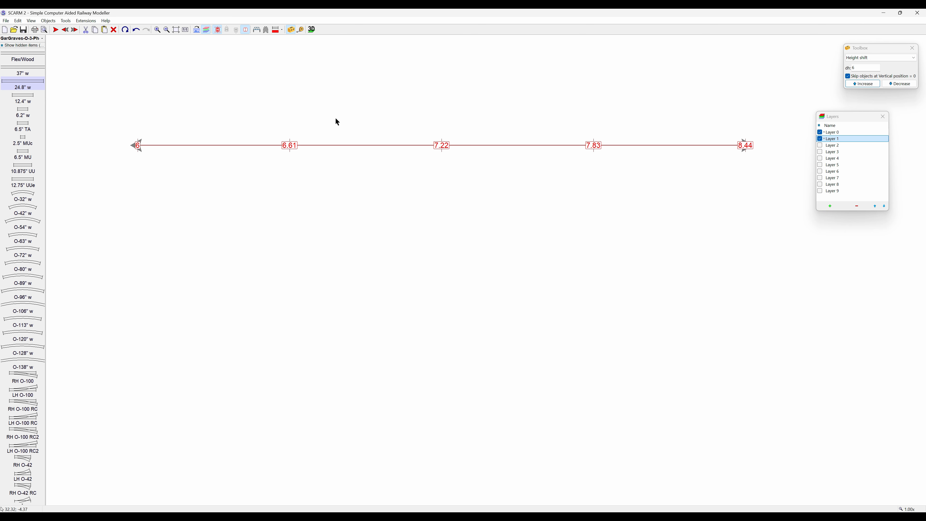
Step: Set Arch track supports on the raised track run and check them in 3D
{"action": "right_click", "coordinate": [372, 144]}
{"action": "mouse_move", "coordinate": [422, 151]}
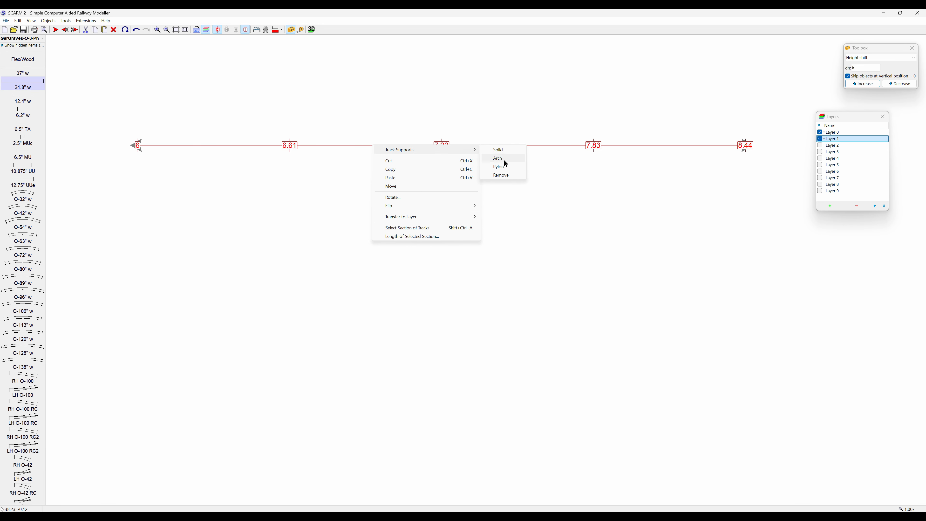
{"action": "left_click", "coordinate": [506, 165]}
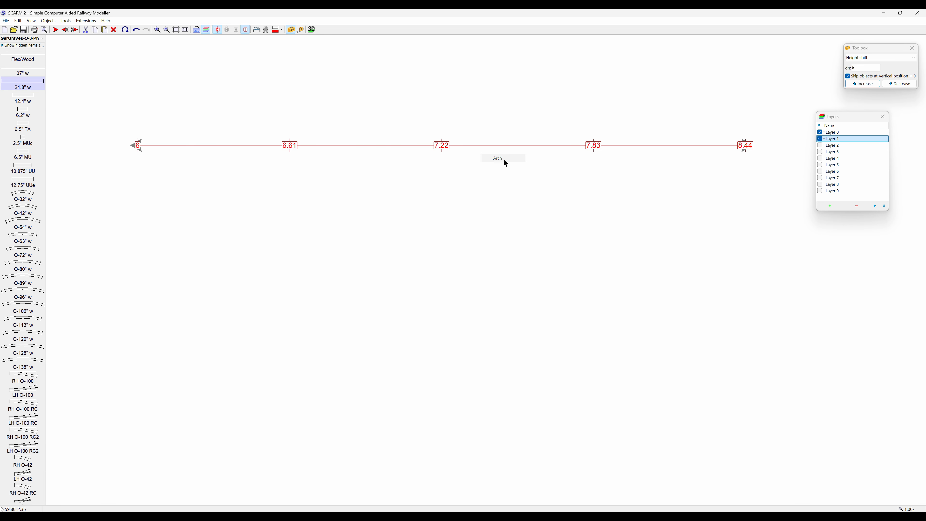
{"action": "left_click", "coordinate": [311, 29]}
{"action": "scroll", "coordinate": [598, 328], "scroll_direction": "up", "scroll_amount": 3}
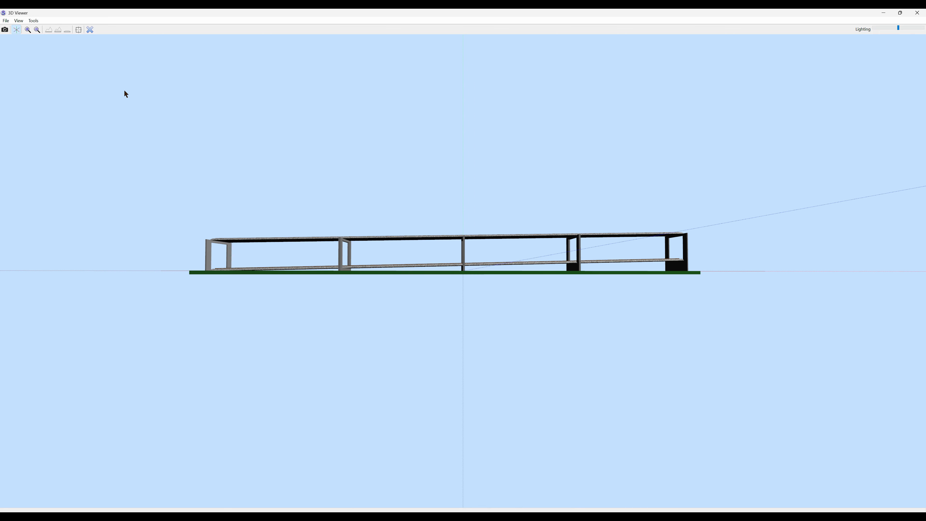
{"action": "left_click", "coordinate": [90, 30]}
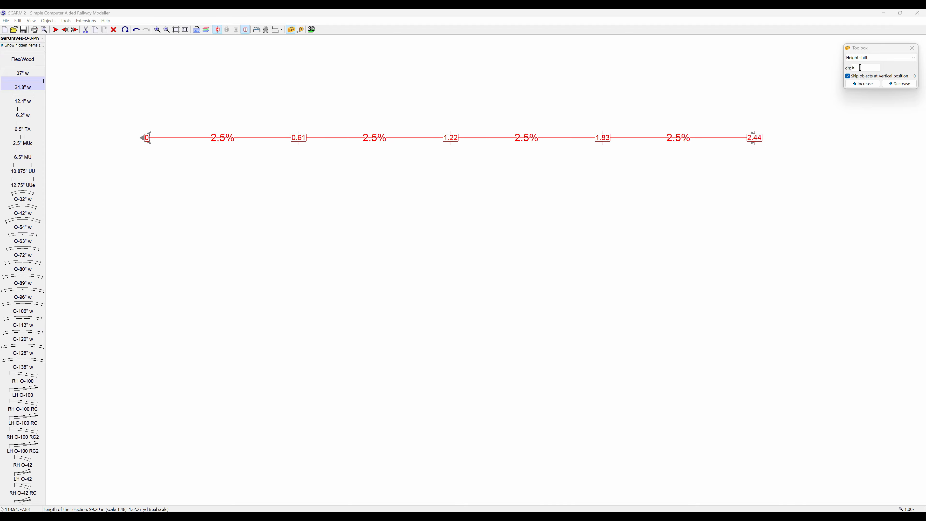
Step: Decrease the selected run's height by 6, accept setting ends below the baseboard to zero, and clear the selection
{"action": "left_click", "coordinate": [893, 83]}
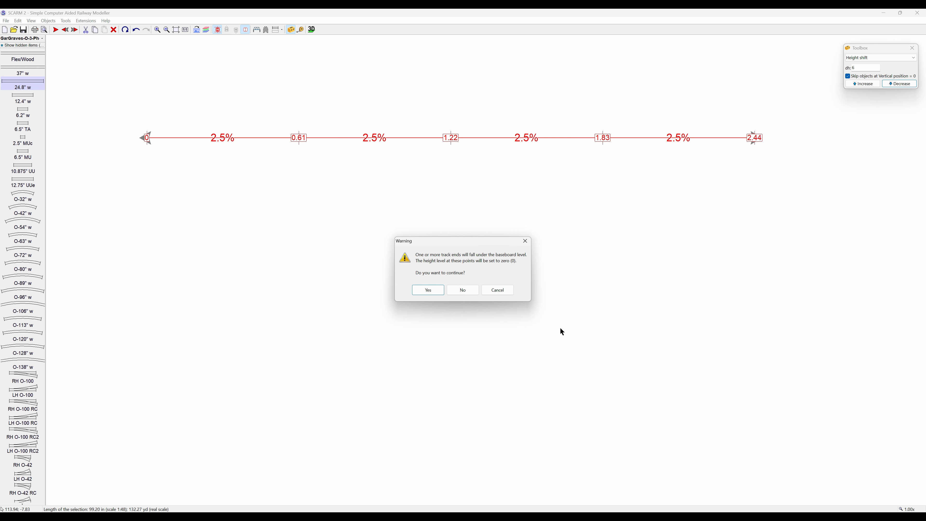
{"action": "left_click", "coordinate": [428, 290]}
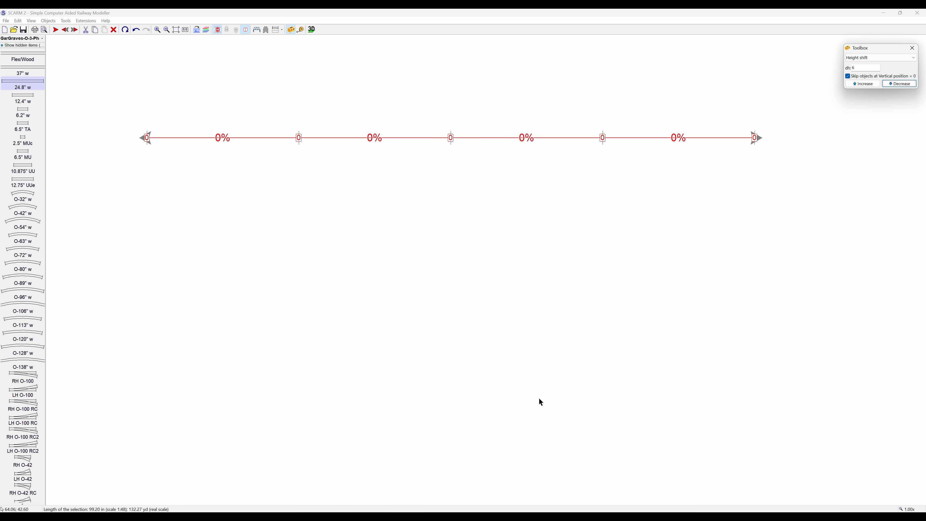
{"action": "left_click", "coordinate": [339, 221]}
{"action": "left_click", "coordinate": [340, 221]}
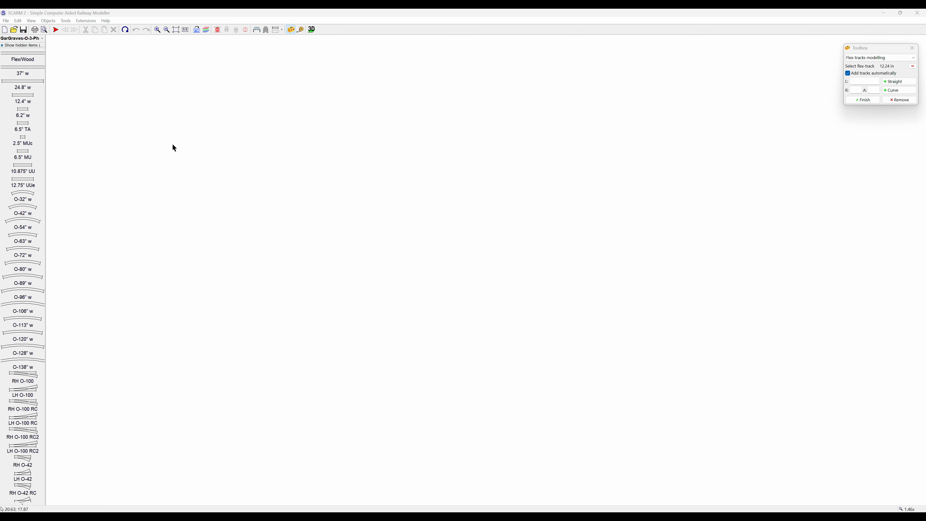
Step: Place a new start point at about X 39.6, Y 31.2 with a 0° angle and add an RH O-100 turnout
{"action": "right_click", "coordinate": [229, 204]}
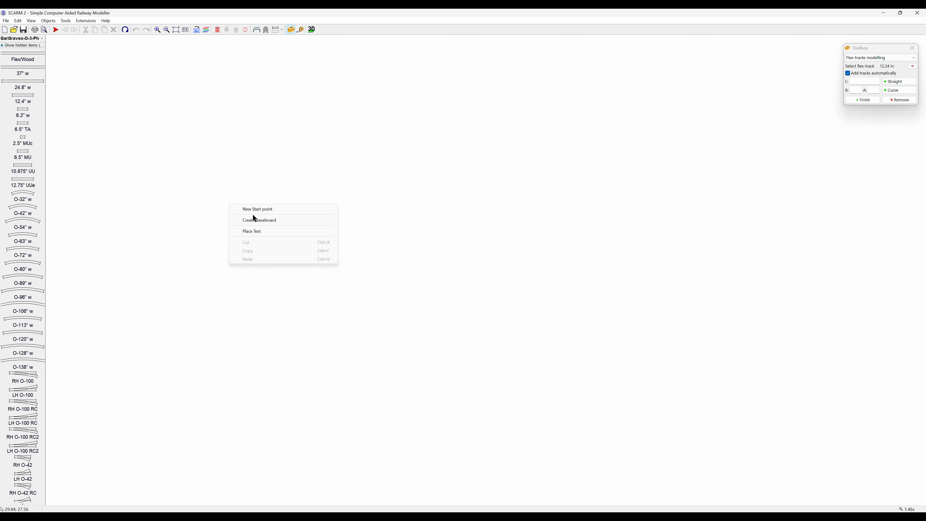
{"action": "left_click", "coordinate": [255, 208]}
{"action": "left_click", "coordinate": [289, 226]}
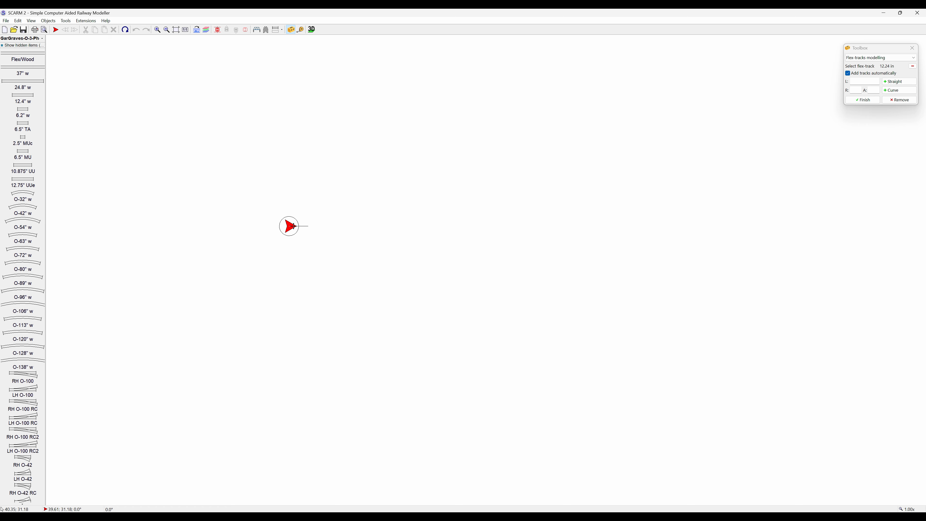
{"action": "left_click", "coordinate": [543, 227]}
{"action": "mouse_move", "coordinate": [27, 376]}
{"action": "left_click", "coordinate": [29, 381]}
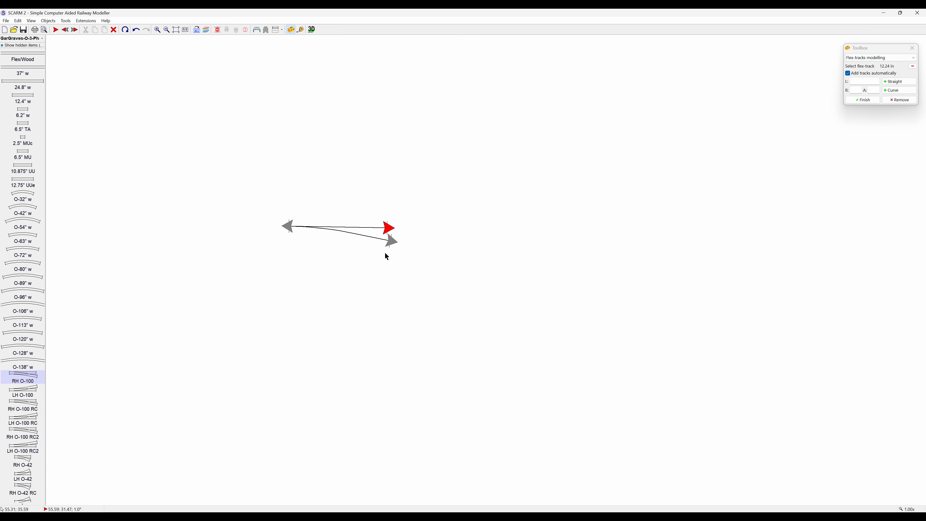
Step: Add a second RH O-100 turnout at the first one's diverging end and move it away, down and to the right
{"action": "left_click", "coordinate": [391, 241]}
{"action": "left_click_drag", "start_coordinate": [29, 385], "coordinate": [382, 295]}
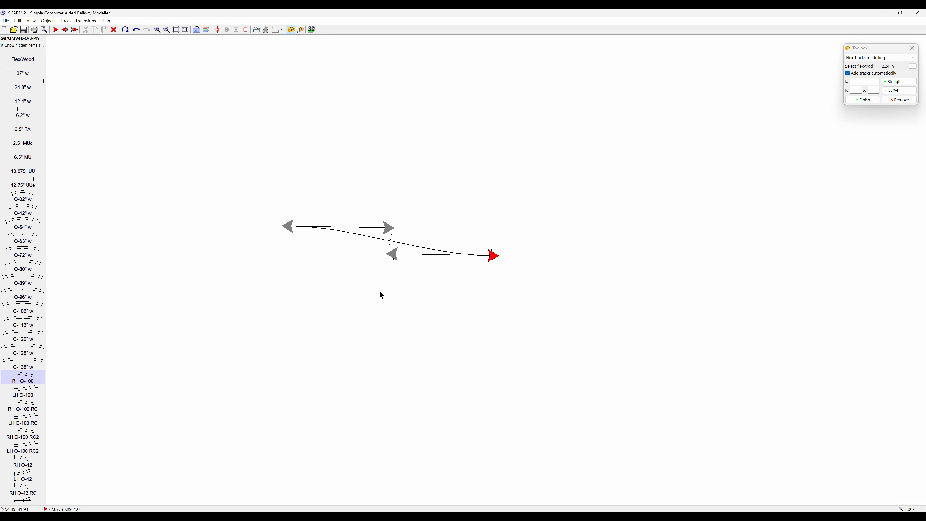
{"action": "left_click", "coordinate": [445, 252]}
{"action": "right_click", "coordinate": [445, 251]}
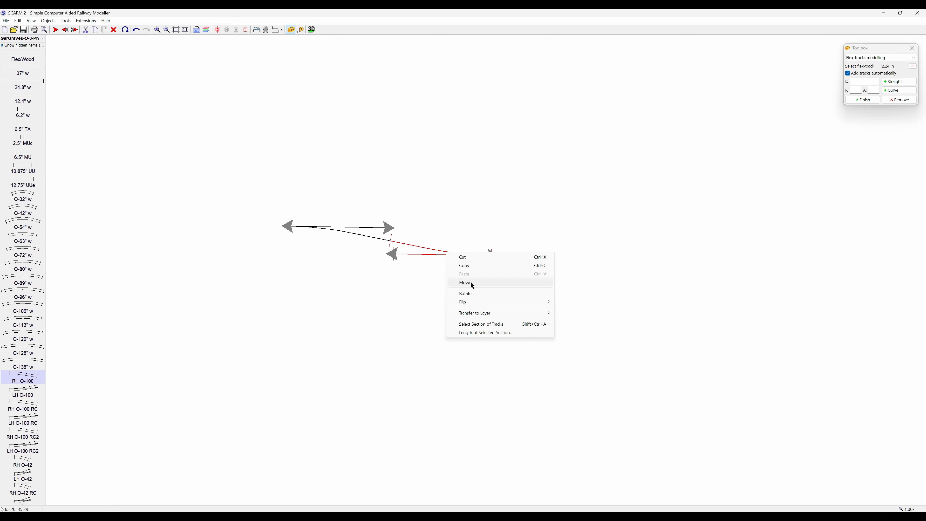
{"action": "left_click", "coordinate": [470, 282]}
{"action": "left_click", "coordinate": [598, 303]}
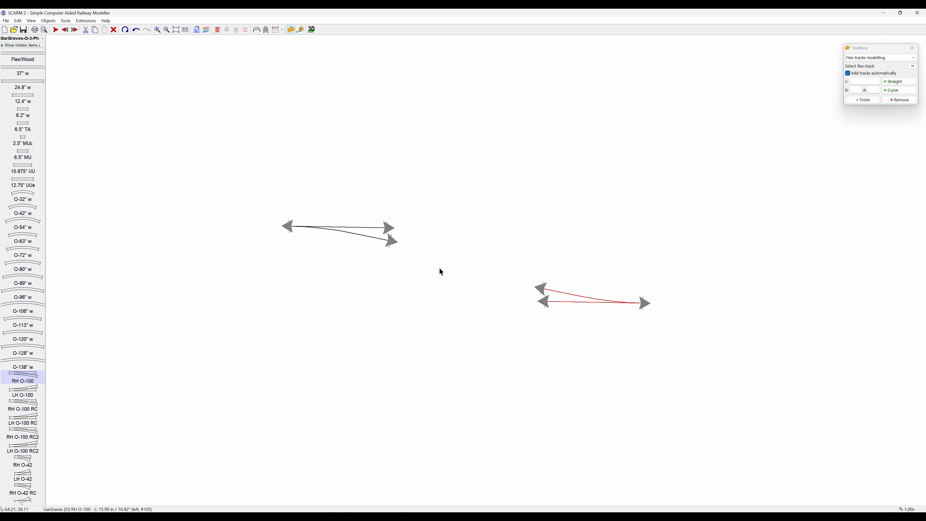
Step: Add a 24.8" straight to the diverging end of each of the two turnouts
{"action": "left_click", "coordinate": [394, 245]}
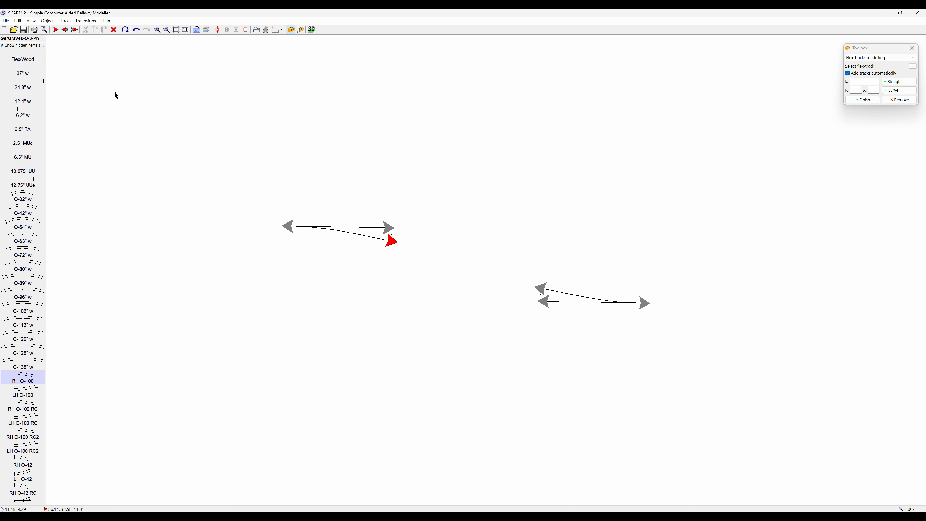
{"action": "left_click", "coordinate": [24, 85]}
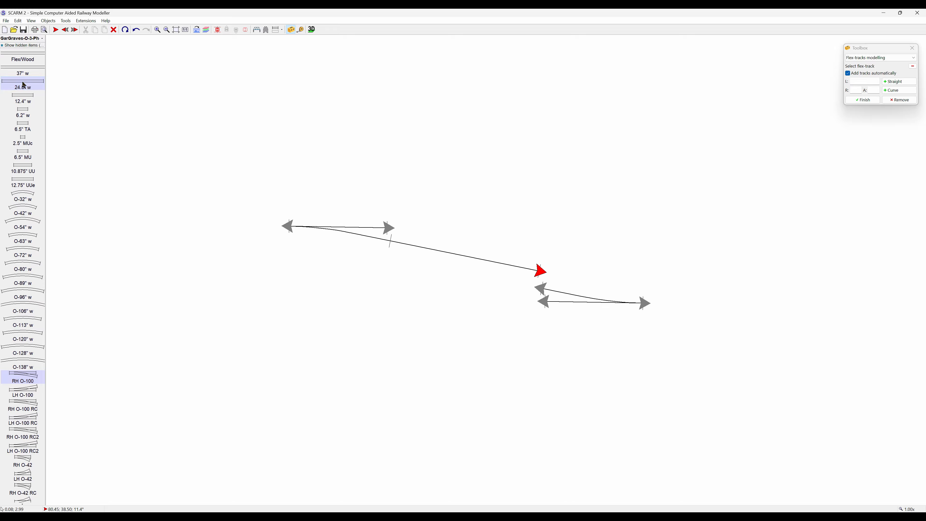
{"action": "left_click", "coordinate": [540, 290]}
{"action": "key", "text": "Insert"}
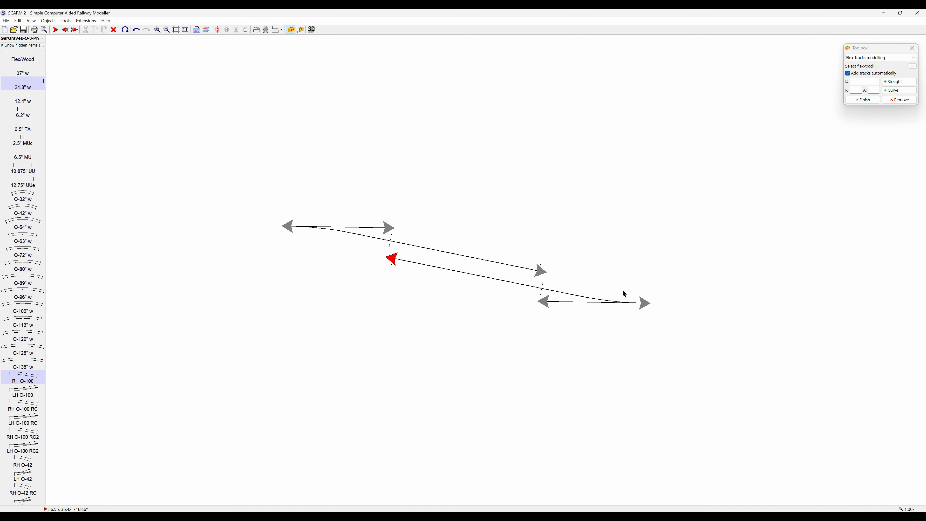
Step: Select the second turnout's track section and move it so its straight overlaps the first turnout's straight
{"action": "right_click", "coordinate": [610, 303]}
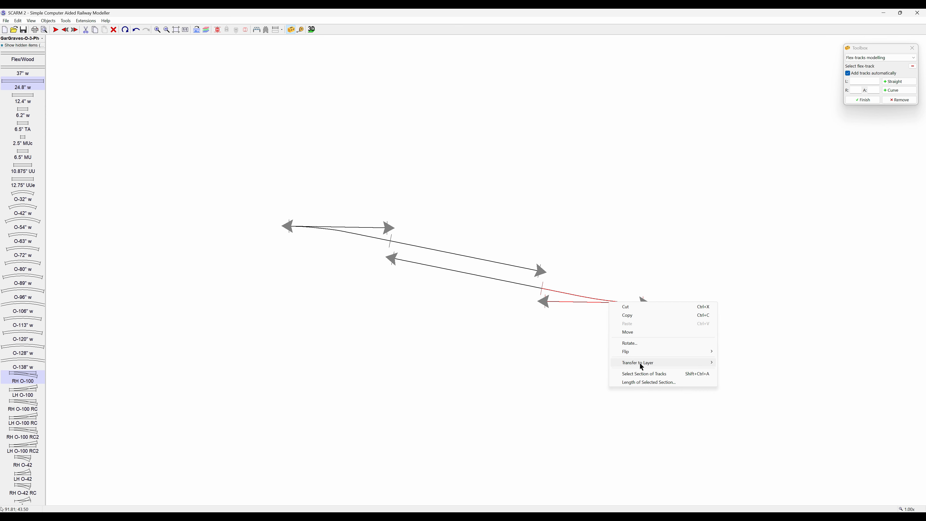
{"action": "left_click", "coordinate": [642, 374]}
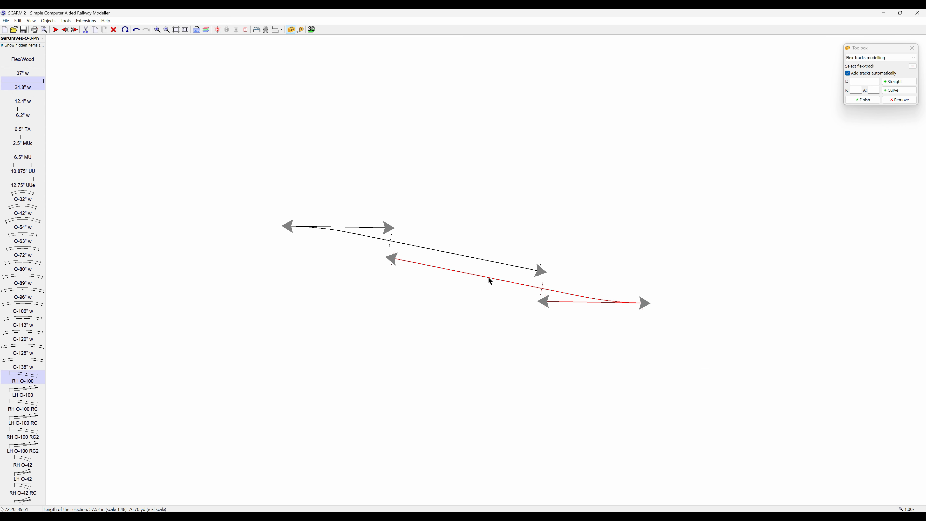
{"action": "right_click", "coordinate": [488, 279]}
{"action": "left_click", "coordinate": [516, 311]}
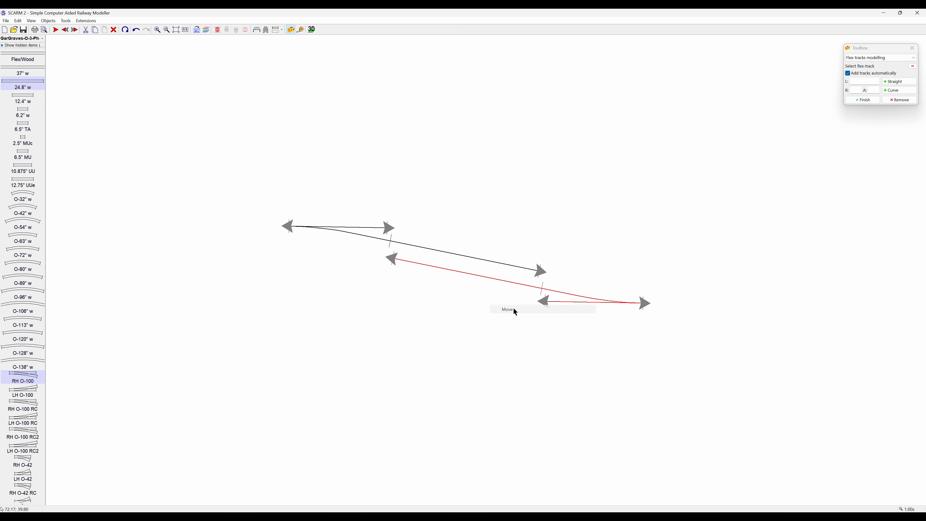
{"action": "left_click", "coordinate": [488, 263]}
Step: Move the selected section again to align its straight more closely with the straight beneath it
{"action": "scroll", "coordinate": [491, 270], "scroll_direction": "up", "scroll_amount": 10}
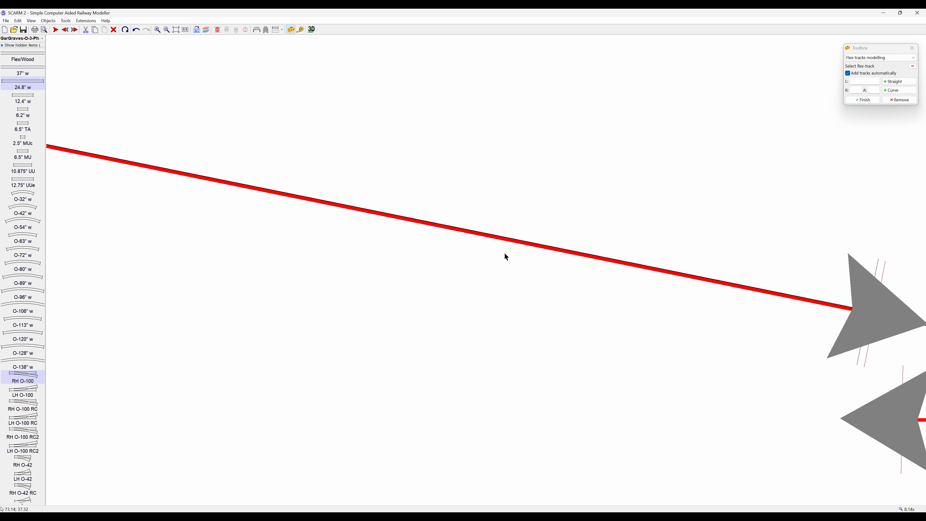
{"action": "scroll", "coordinate": [511, 260], "scroll_direction": "up", "scroll_amount": 1}
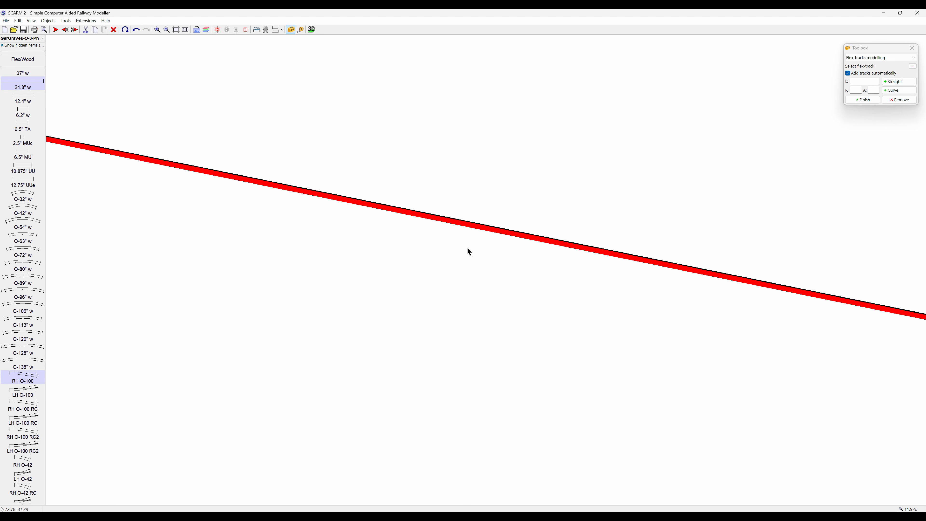
{"action": "right_click", "coordinate": [460, 226]}
{"action": "left_click", "coordinate": [477, 255]}
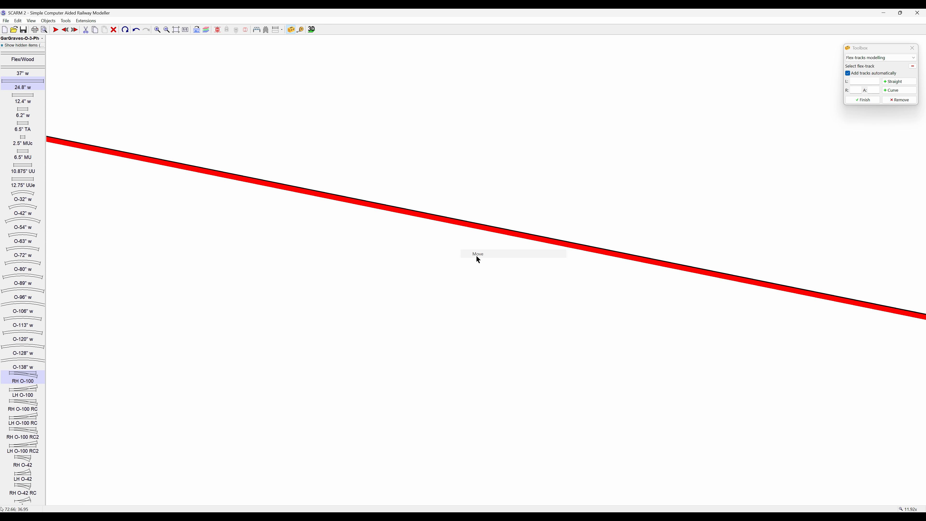
{"action": "left_click", "coordinate": [462, 224]}
{"action": "scroll", "coordinate": [503, 243], "scroll_direction": "up", "scroll_amount": 3}
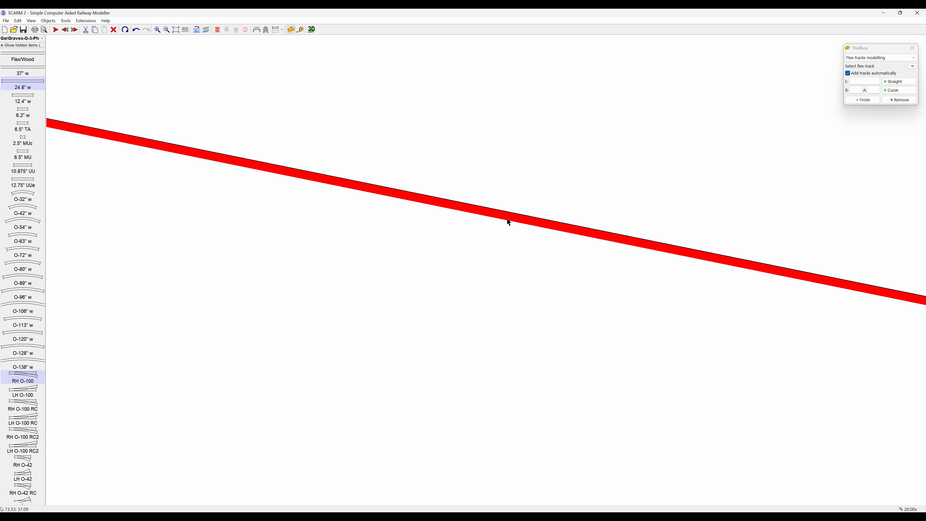
Step: Select the two overlapping 24.8" straights between the turnouts and delete them
{"action": "scroll", "coordinate": [495, 248], "scroll_direction": "down", "scroll_amount": 10}
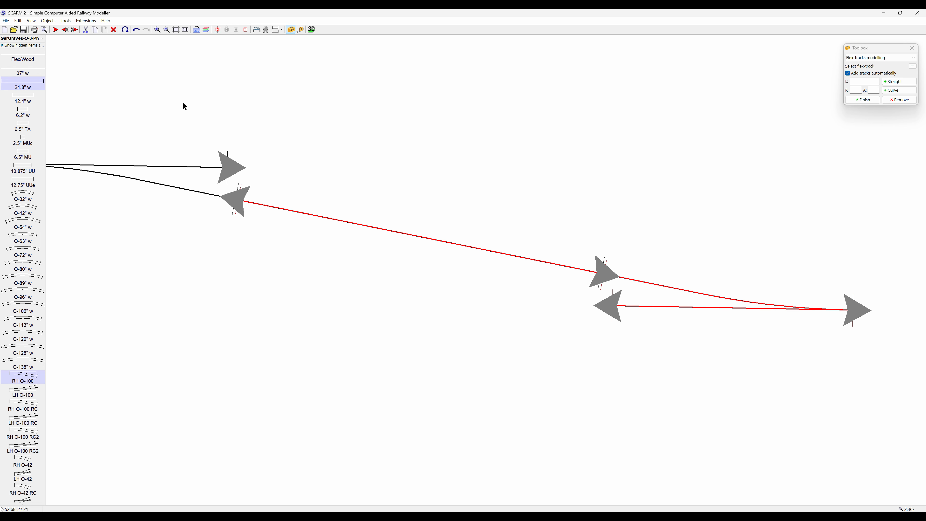
{"action": "left_click_drag", "start_coordinate": [184, 103], "coordinate": [622, 341]}
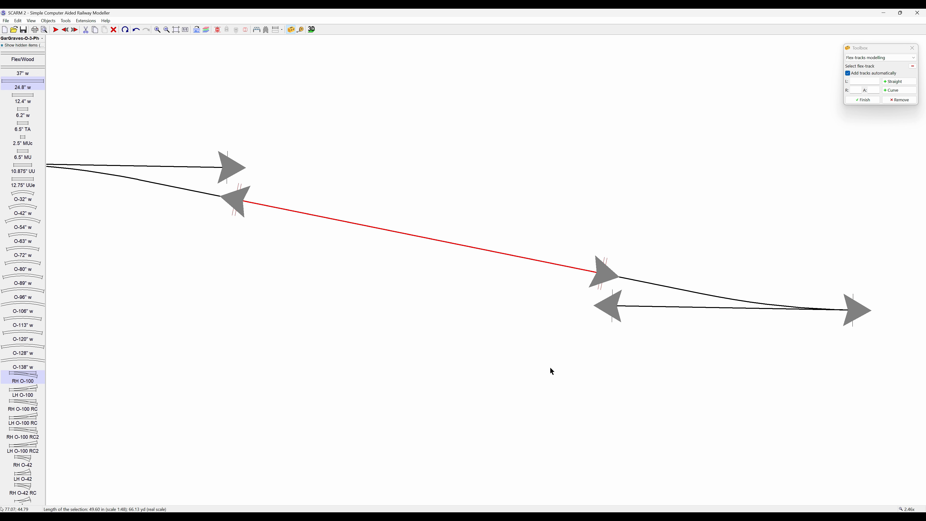
{"action": "key", "text": "Delete"}
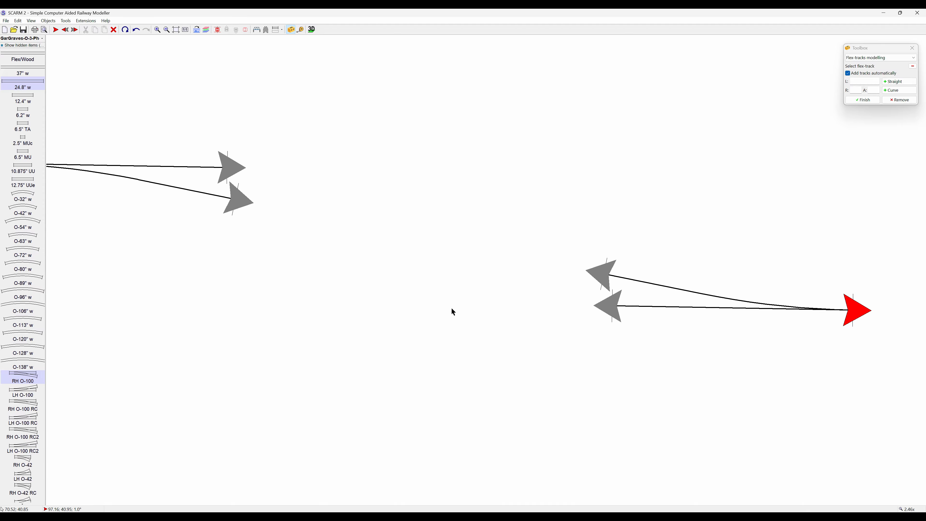
{"action": "scroll", "coordinate": [523, 364], "scroll_direction": "down", "scroll_amount": 2}
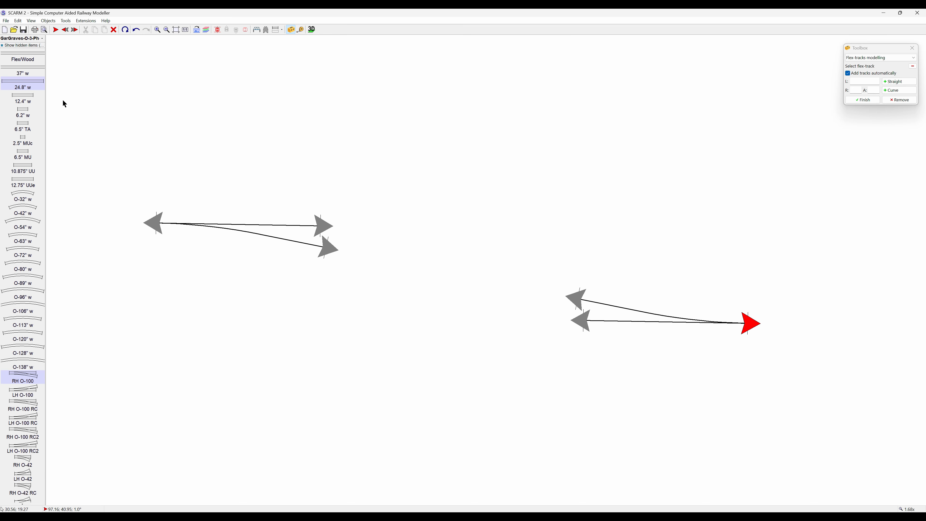
Step: Review the distance and angle tolerances for joining tracks in the project preferences, leaving them unchanged
{"action": "left_click", "coordinate": [6, 22]}
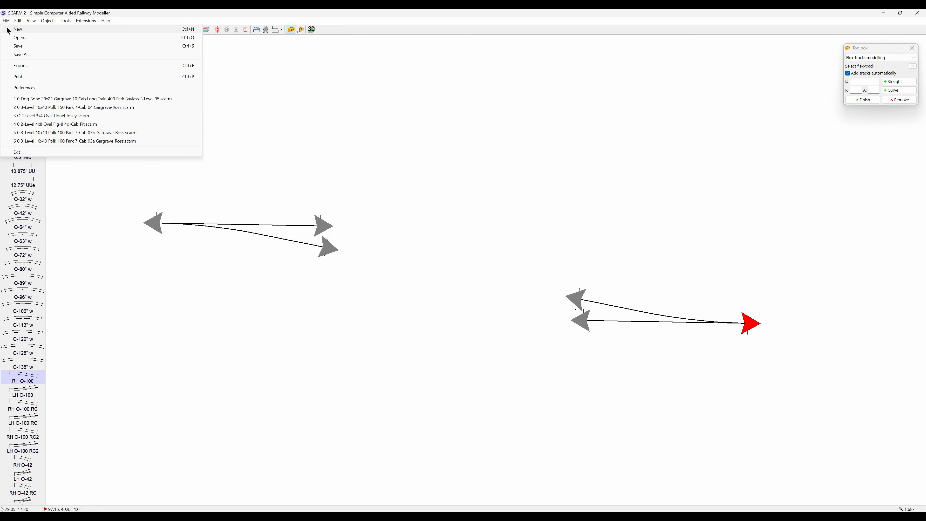
{"action": "left_click", "coordinate": [29, 87]}
{"action": "left_click", "coordinate": [360, 261]}
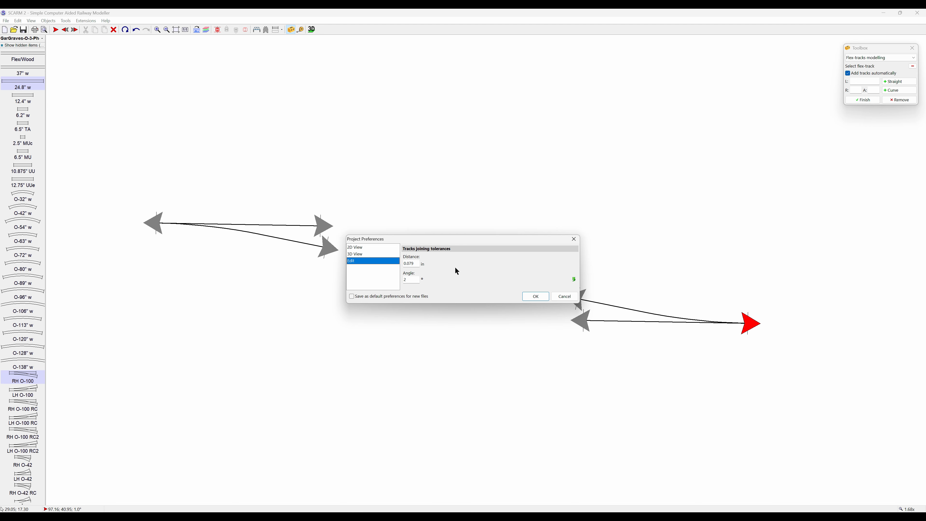
{"action": "left_click", "coordinate": [564, 297]}
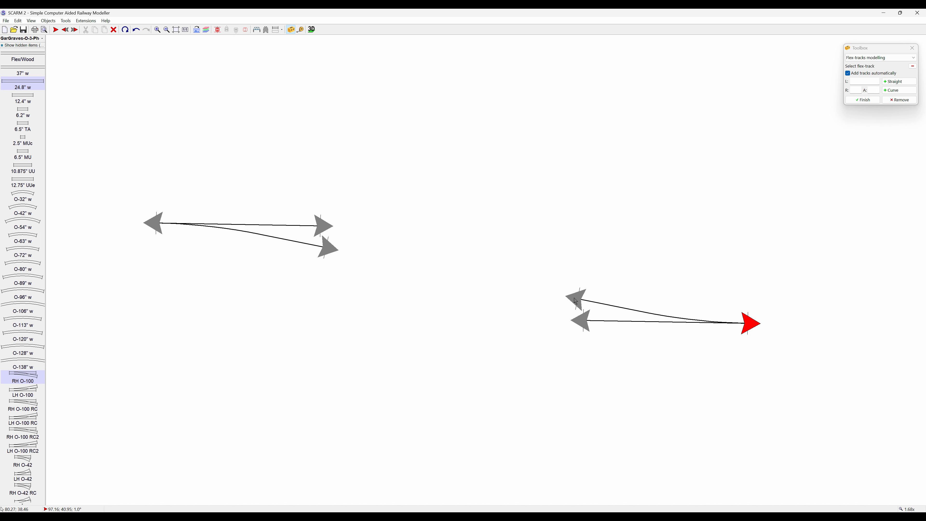
Step: Connect the diverging ends of the two turnouts with a Flex/Wood track joined at the second turnout
{"action": "left_click", "coordinate": [331, 250]}
{"action": "left_click", "coordinate": [34, 58]}
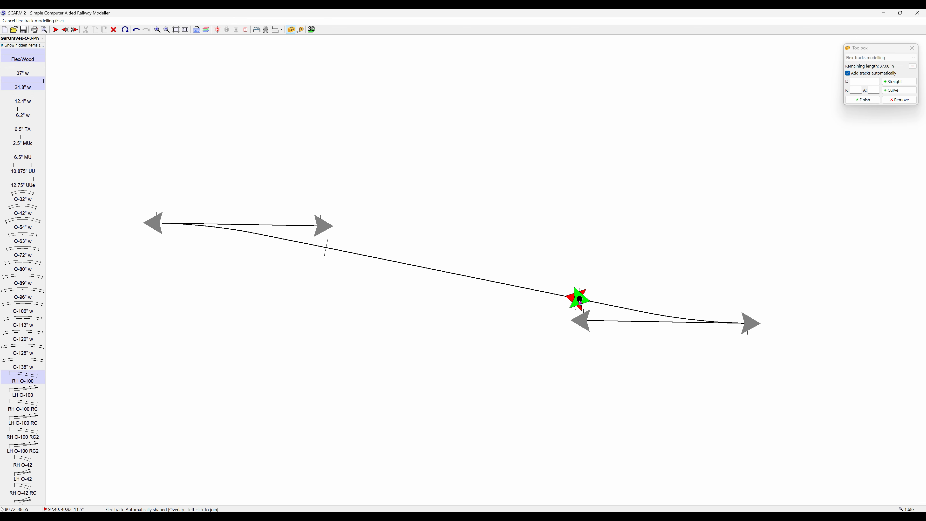
{"action": "left_click", "coordinate": [579, 302]}
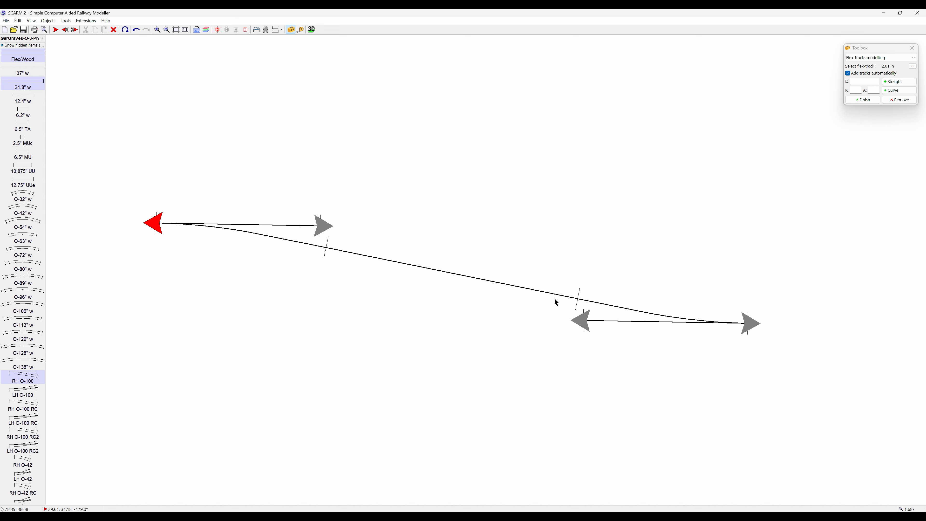
Step: Raise all ends of the second turnout together to a height of 0.3, showing the track heights only while editing
{"action": "scroll", "coordinate": [555, 302], "scroll_direction": "up", "scroll_amount": 3}
{"action": "scroll", "coordinate": [547, 303], "scroll_direction": "down", "scroll_amount": 2}
{"action": "left_click", "coordinate": [675, 318]}
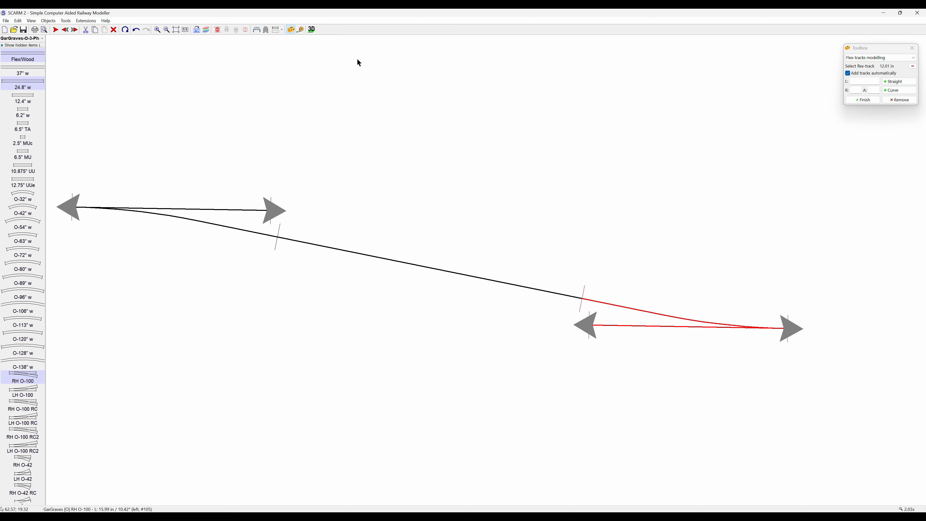
{"action": "left_click", "coordinate": [218, 30]}
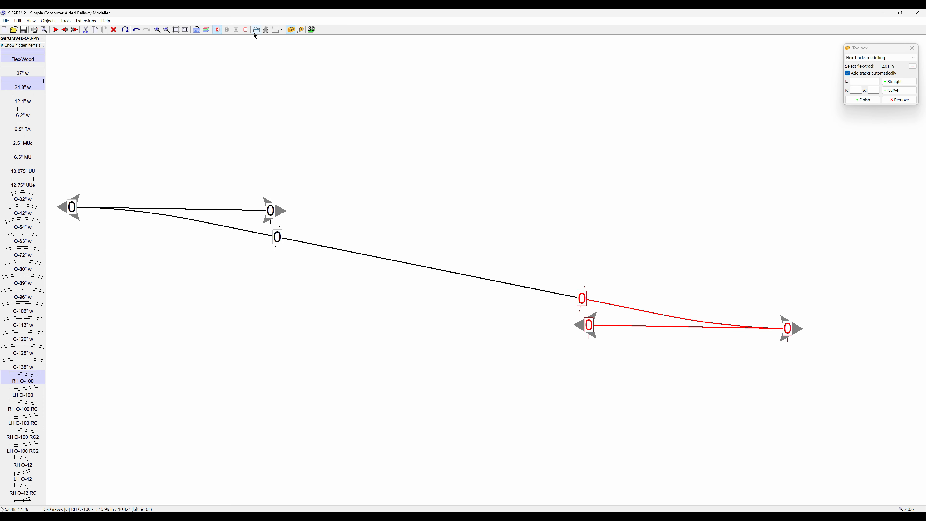
{"action": "left_click", "coordinate": [245, 30]}
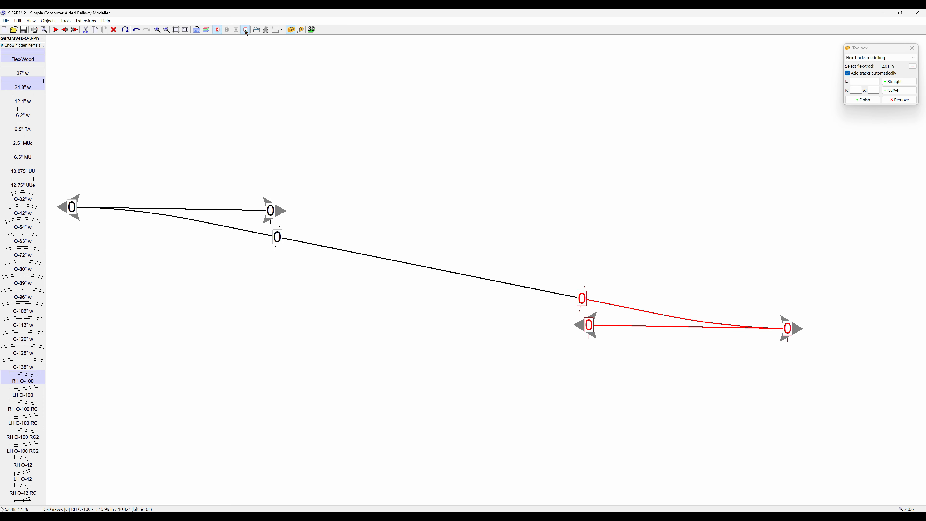
{"action": "left_click", "coordinate": [589, 325]}
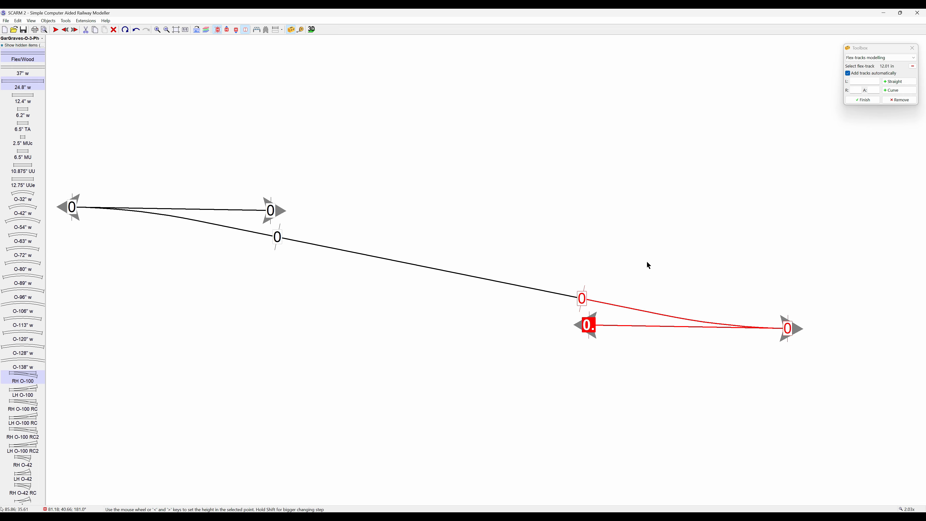
{"action": "scroll", "coordinate": [661, 285], "scroll_direction": "up", "scroll_amount": 3}
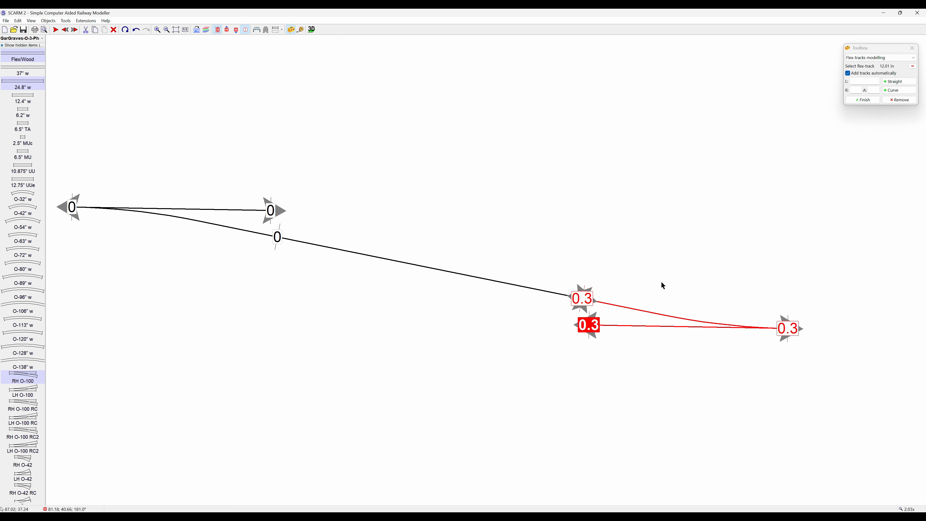
{"action": "left_click", "coordinate": [661, 285]}
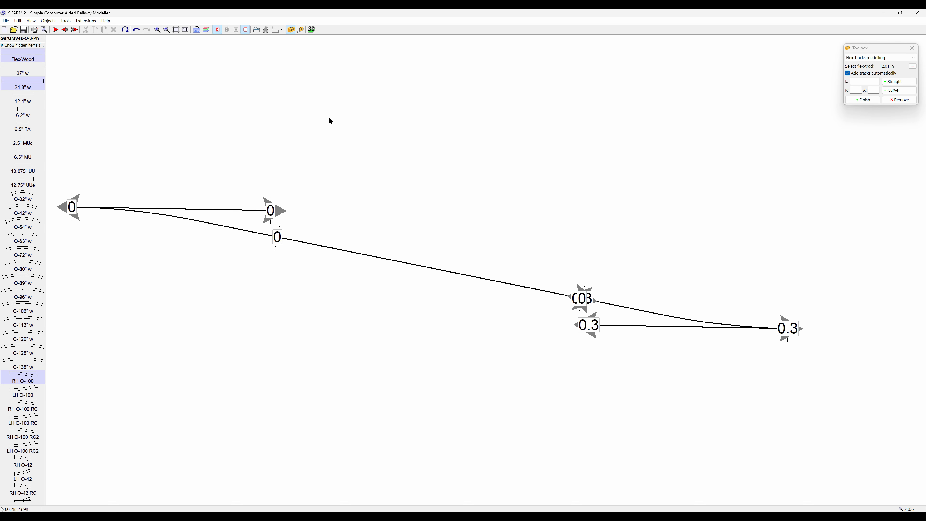
{"action": "left_click", "coordinate": [219, 30]}
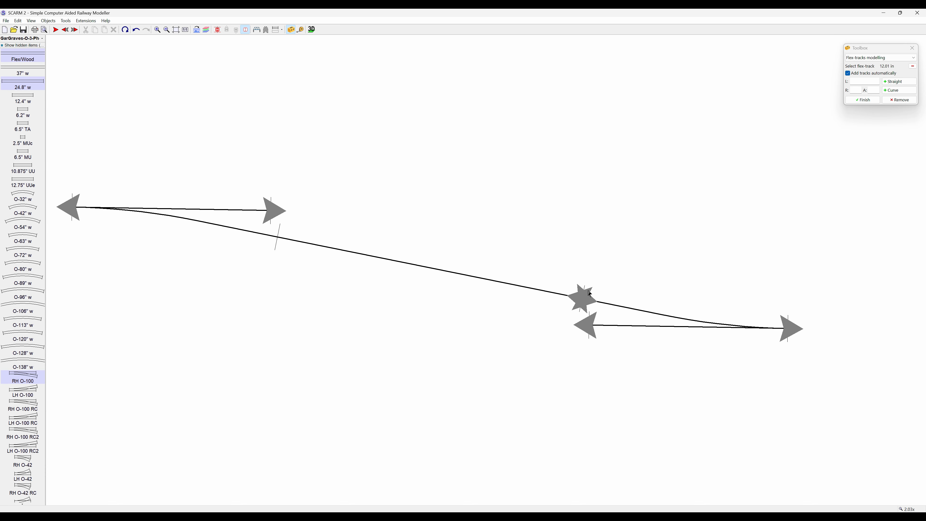
Step: Raise the flex track's end at the second turnout to a height of 0.3 so it meets the turnout
{"action": "left_click", "coordinate": [537, 291]}
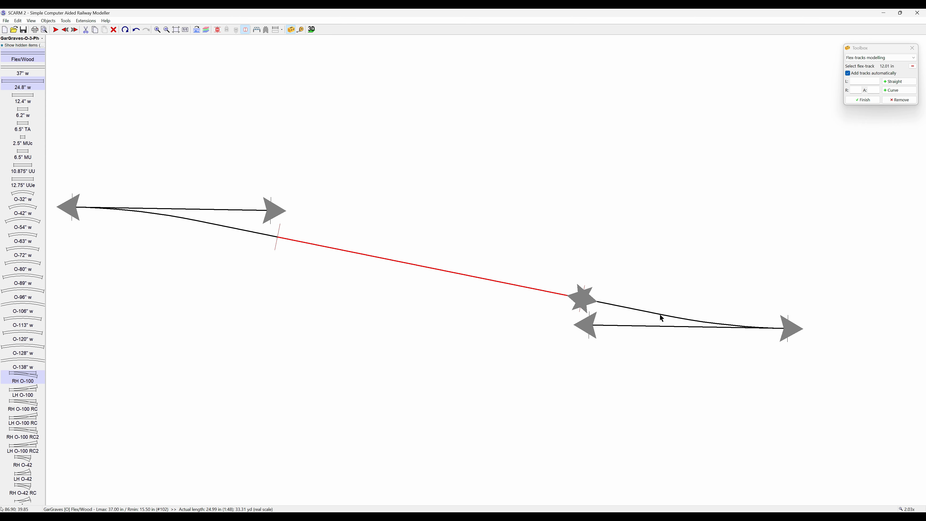
{"action": "left_click", "coordinate": [218, 30]}
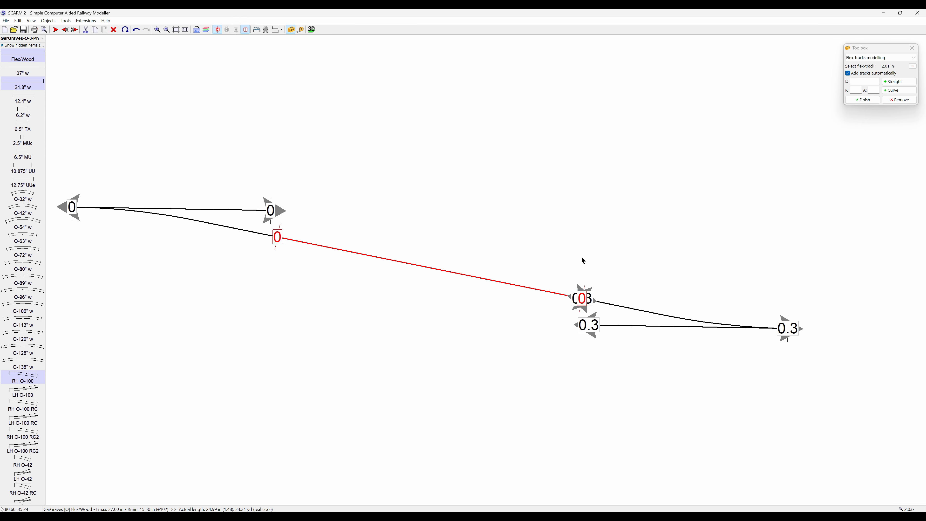
{"action": "left_click", "coordinate": [583, 299]}
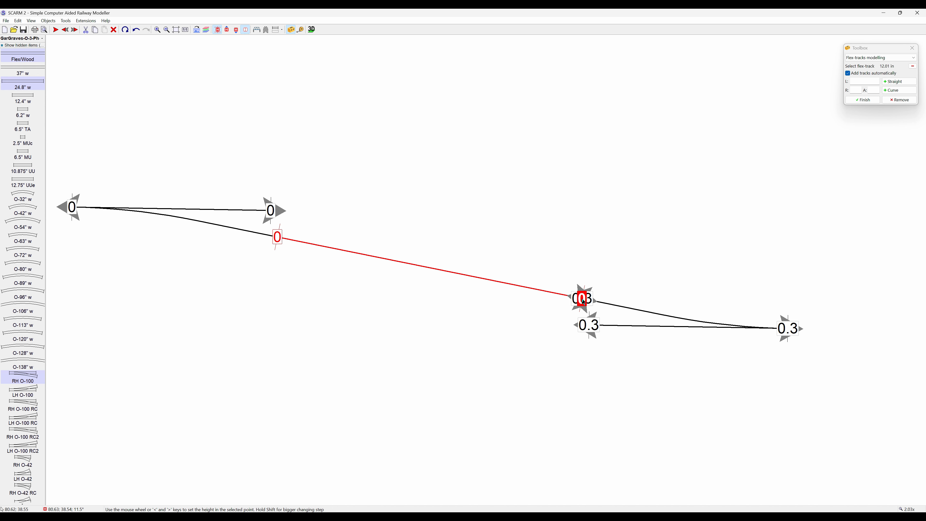
{"action": "scroll", "coordinate": [583, 301], "scroll_direction": "up", "scroll_amount": 1}
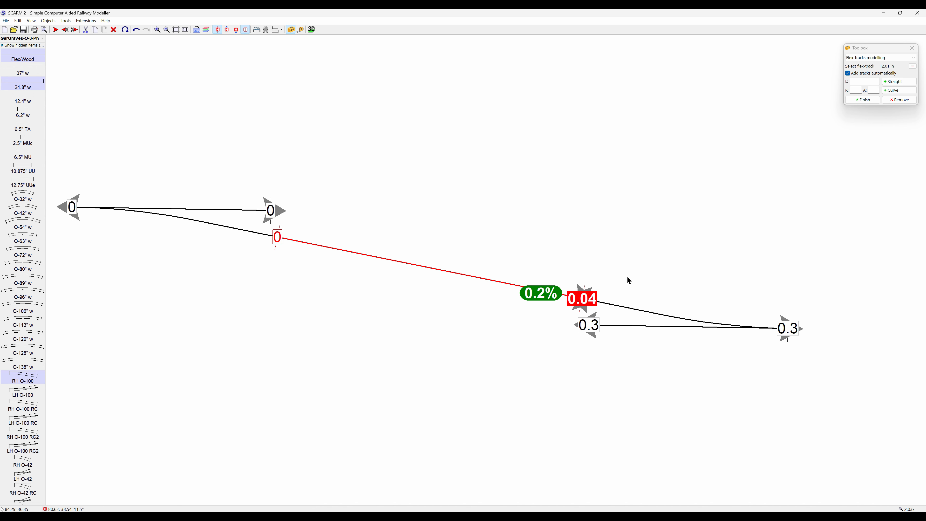
{"action": "scroll", "coordinate": [586, 304], "scroll_direction": "up", "scroll_amount": 6}
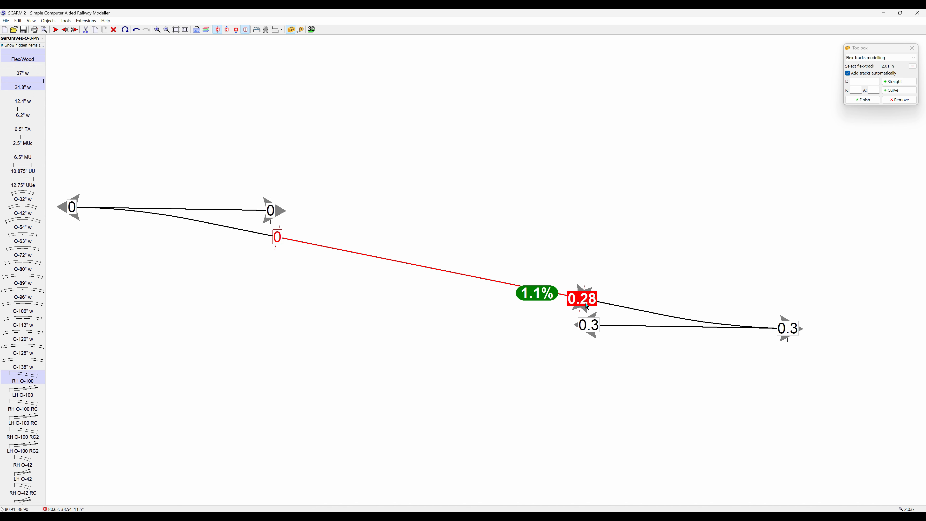
{"action": "scroll", "coordinate": [587, 306], "scroll_direction": "up", "scroll_amount": 1}
{"action": "scroll", "coordinate": [584, 321], "scroll_direction": "down", "scroll_amount": 1}
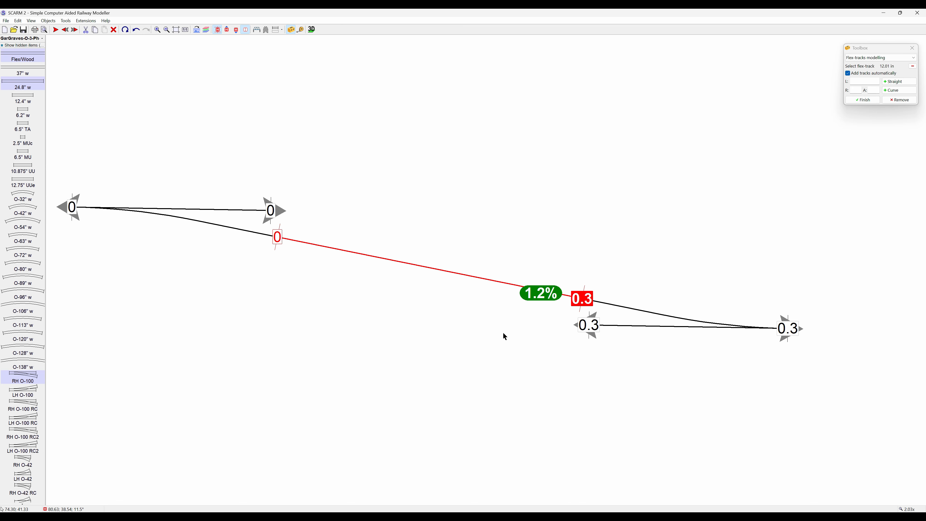
{"action": "left_click", "coordinate": [489, 334]}
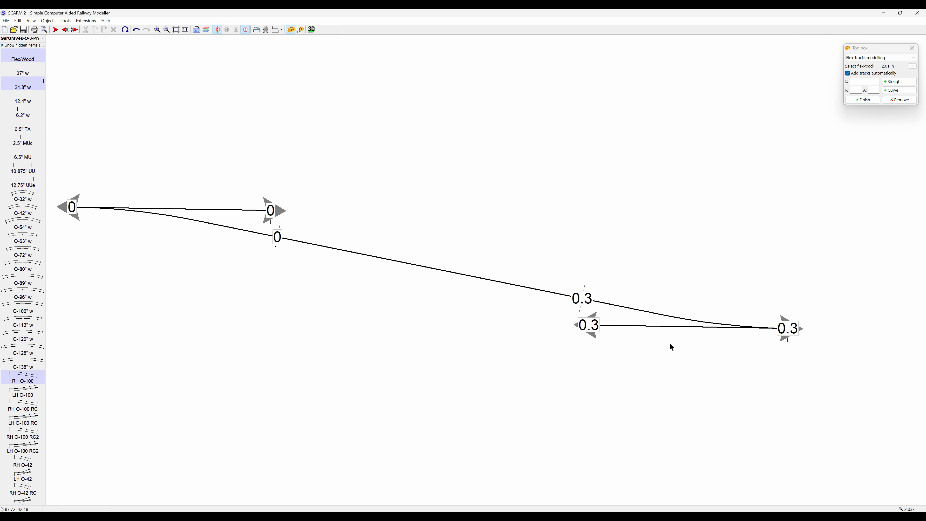
Step: Examine the sloped crossover from a low angle in the 3D view
{"action": "left_click", "coordinate": [312, 29]}
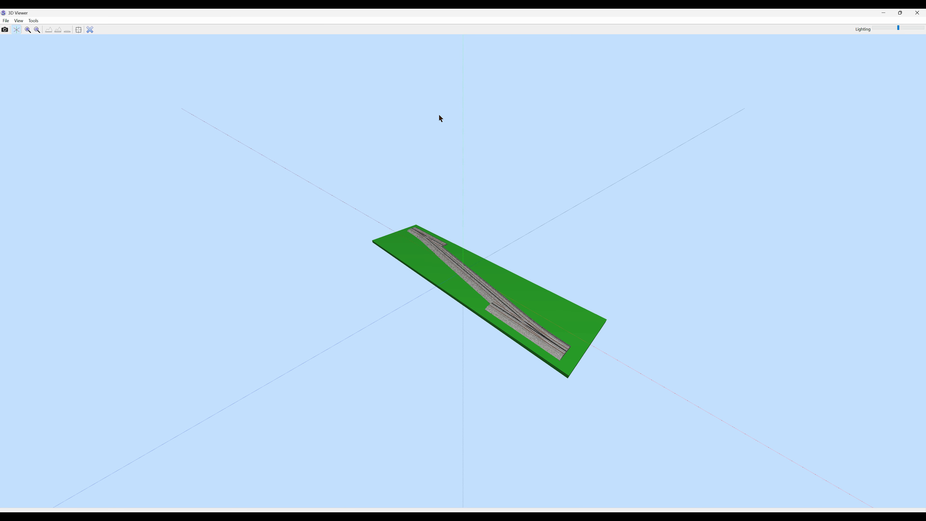
{"action": "left_click_drag", "start_coordinate": [528, 331], "coordinate": [543, 290]}
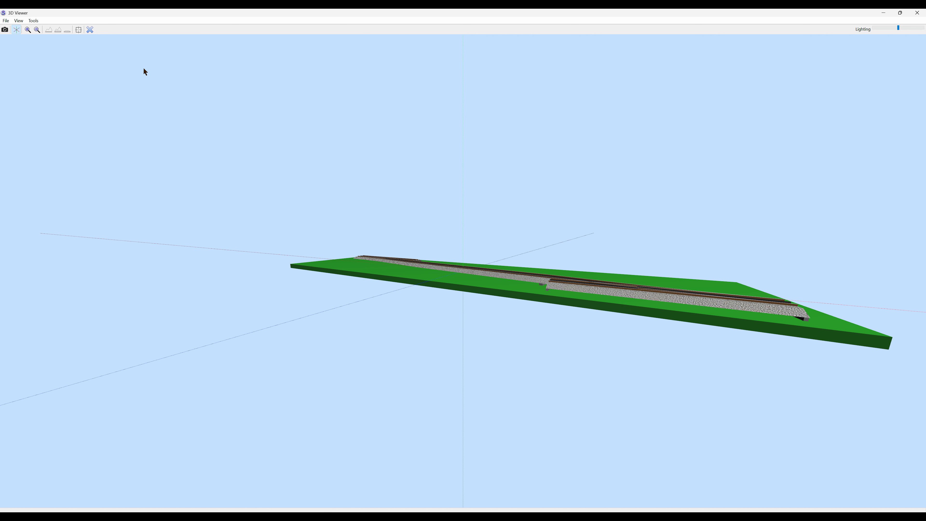
{"action": "left_click", "coordinate": [90, 28]}
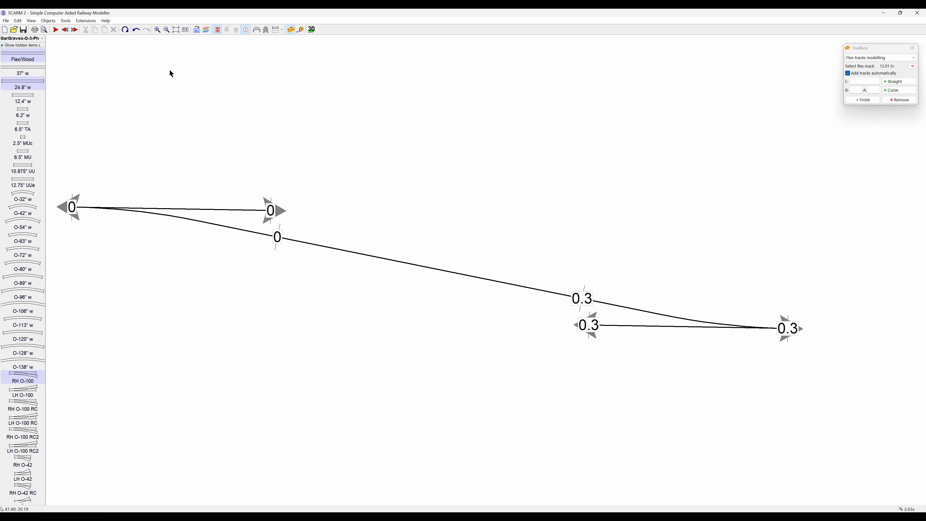
Step: Enable track labels that show the slope in the 2D view, and hide the track heights
{"action": "left_click", "coordinate": [62, 24]}
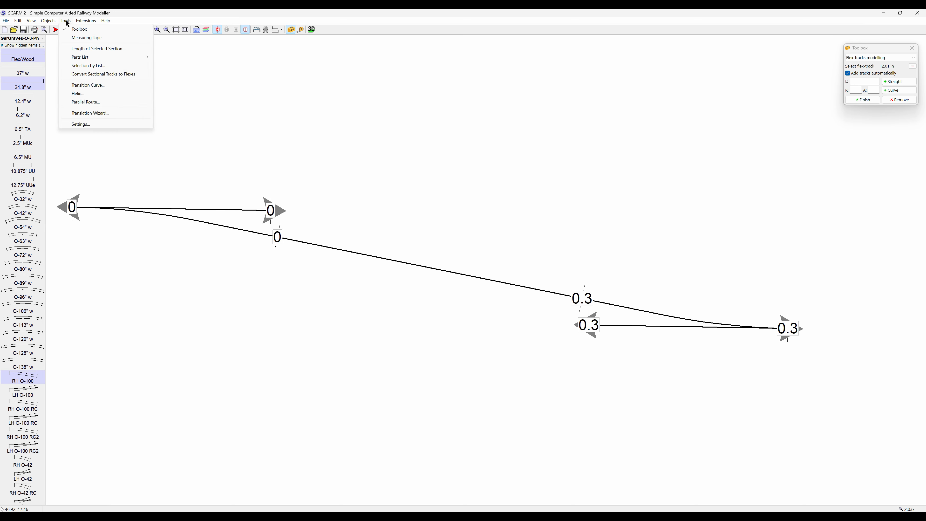
{"action": "left_click", "coordinate": [98, 125]}
{"action": "left_click", "coordinate": [98, 125]}
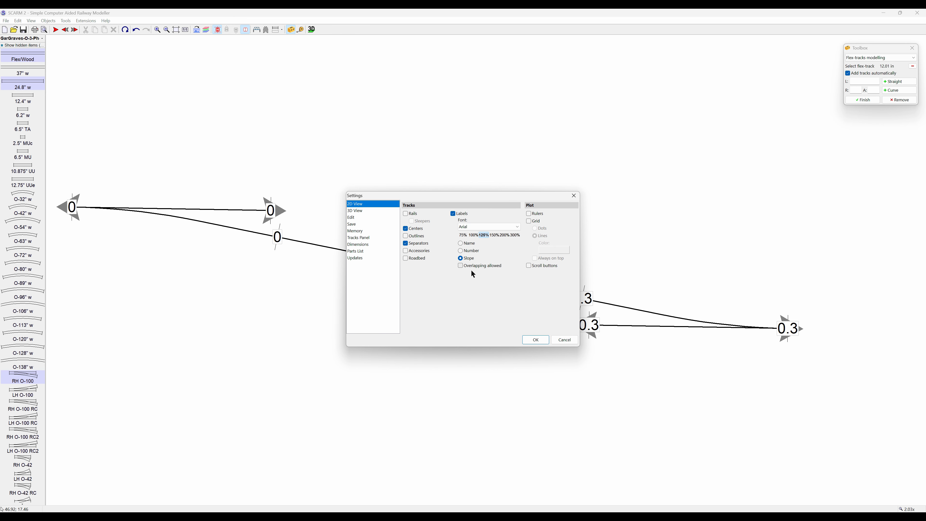
{"action": "left_click", "coordinate": [535, 339]}
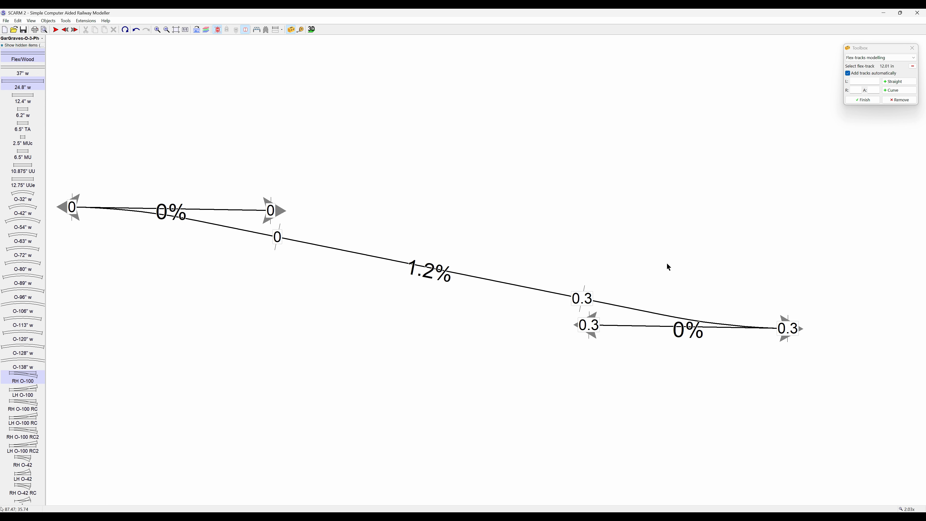
{"action": "left_click", "coordinate": [217, 30]}
{"action": "scroll", "coordinate": [636, 281], "scroll_direction": "down", "scroll_amount": 4}
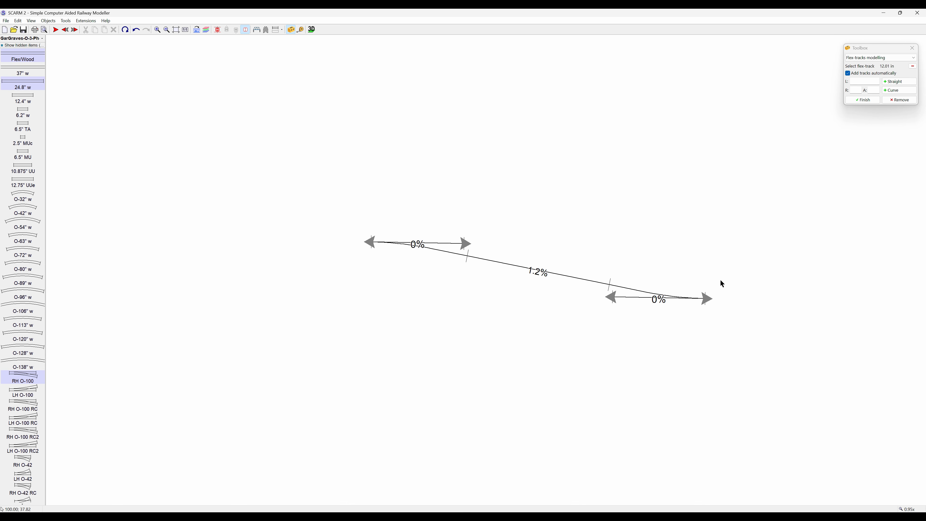
Step: Place a start point at X 0, Y 0 with angle 0
{"action": "left_click", "coordinate": [708, 300]}
{"action": "left_click", "coordinate": [914, 58]}
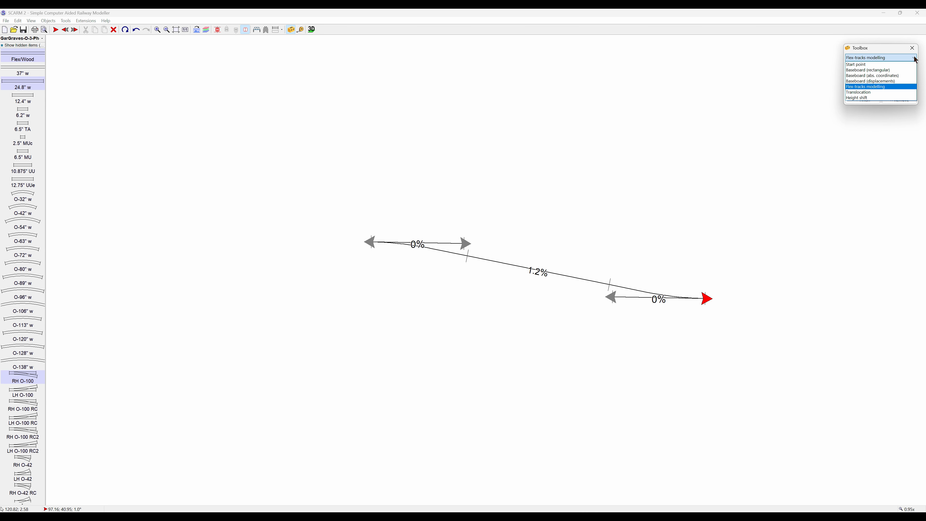
{"action": "left_click", "coordinate": [885, 65]}
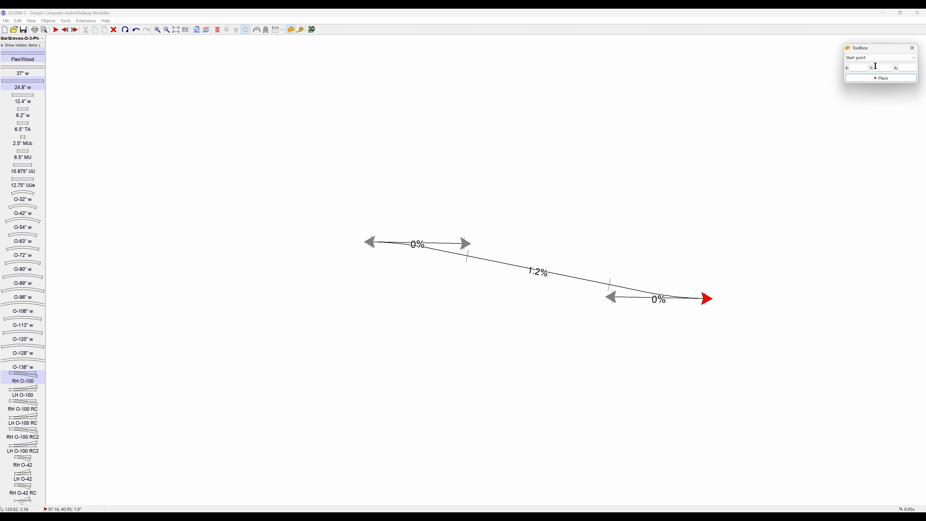
{"action": "left_click", "coordinate": [862, 68]}
{"action": "type", "text": "0"}
{"action": "left_click", "coordinate": [883, 67]}
{"action": "type", "text": "00"}
{"action": "left_click", "coordinate": [879, 79]}
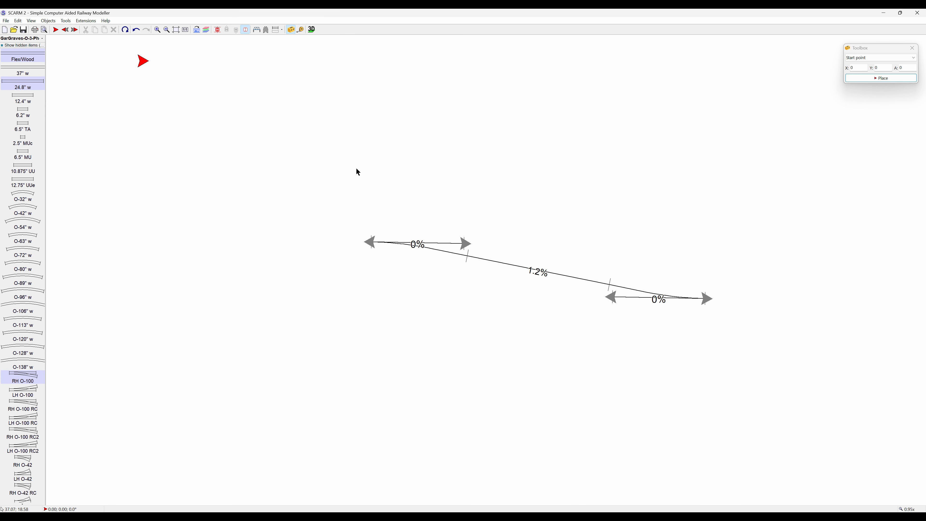
Step: Select the whole crossover and move it so the first turnout's outer end meets the start point at the origin
{"action": "mouse_move", "coordinate": [332, 179]}
{"action": "left_mouse_down"}
{"action": "mouse_move", "coordinate": [395, 226]}
{"action": "mouse_move", "coordinate": [788, 376]}
{"action": "left_mouse_up"}
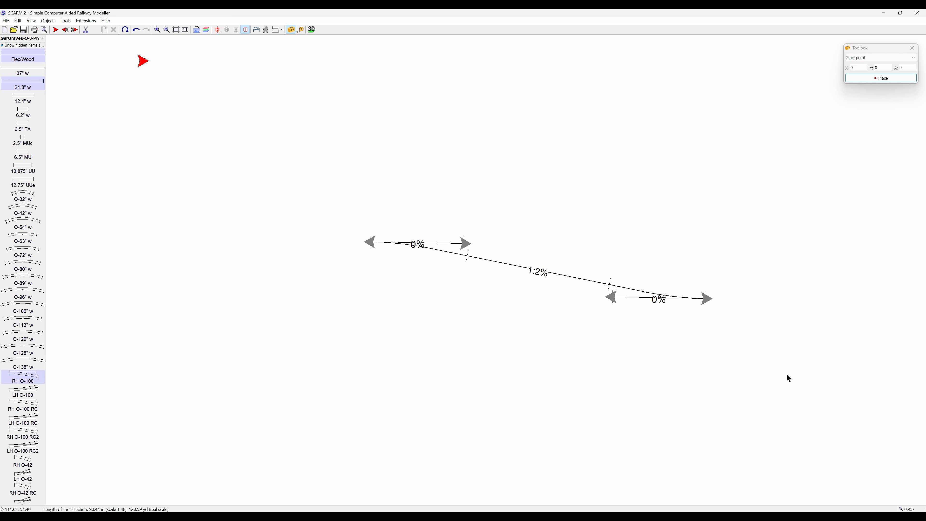
{"action": "right_click", "coordinate": [520, 269]}
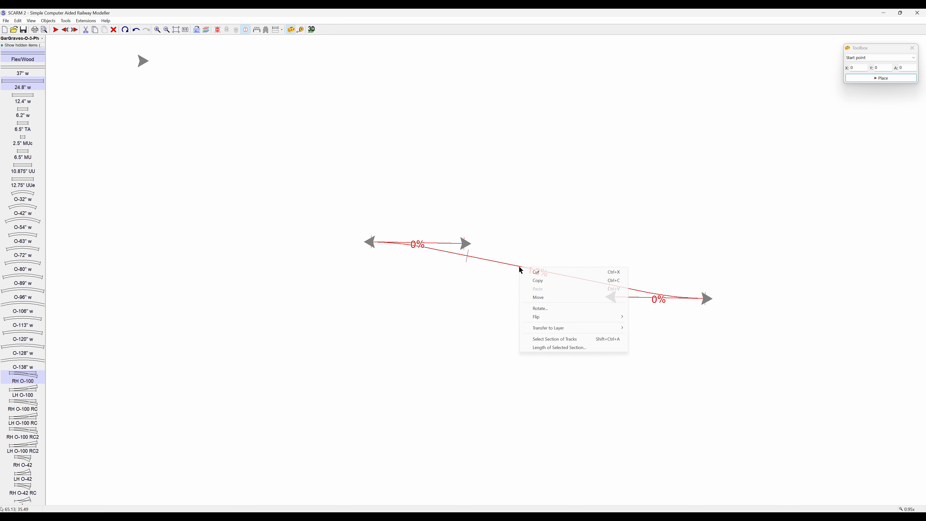
{"action": "left_click", "coordinate": [542, 303]}
{"action": "left_click_drag", "start_coordinate": [542, 302], "coordinate": [306, 85]}
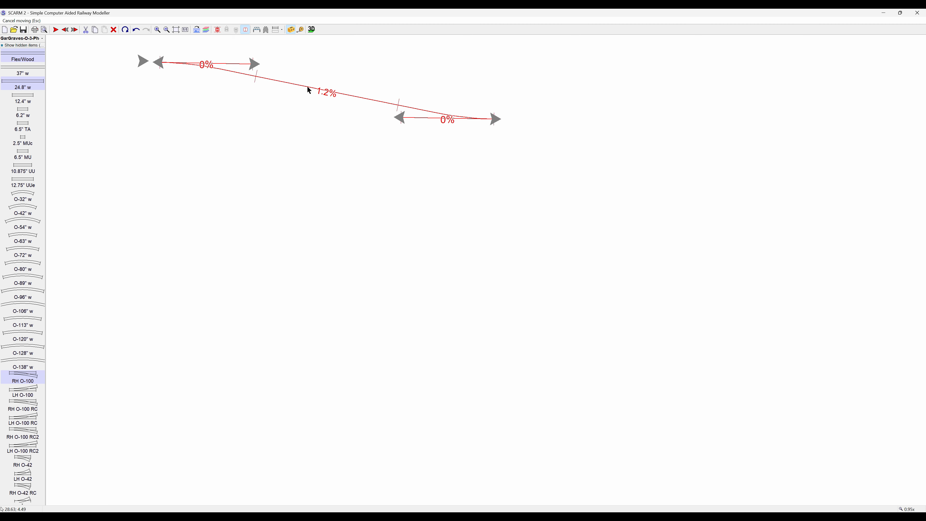
{"action": "left_click", "coordinate": [300, 89]}
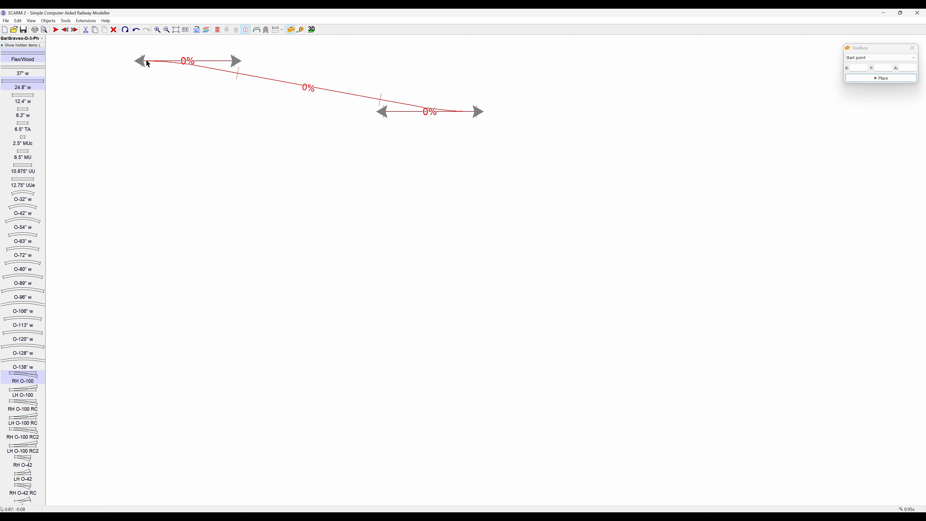